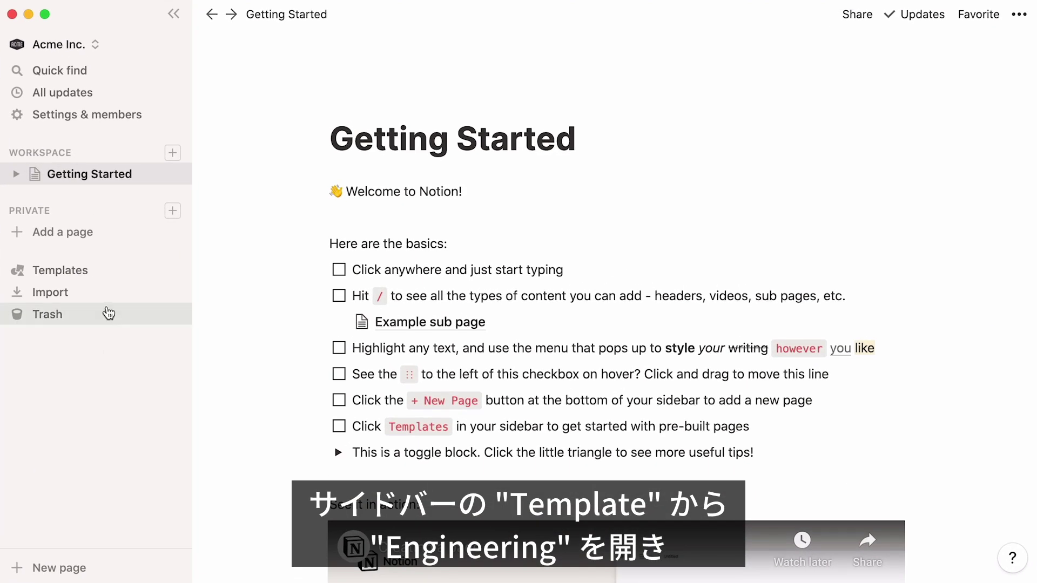
From the template gallery's Engineering category, add the Engineering Wiki template to the Acme Inc. workspace
click(108, 270)
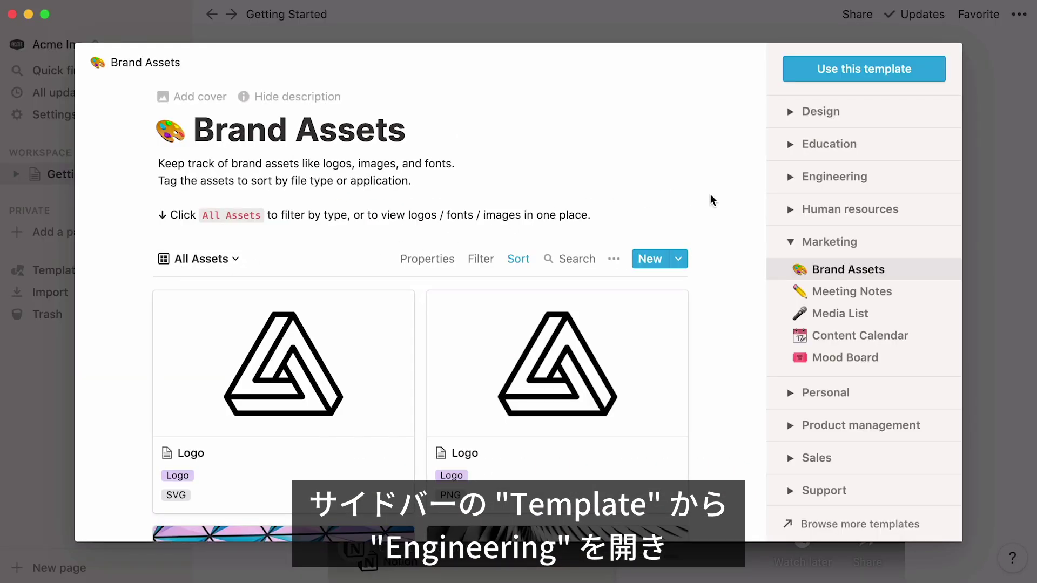
click(796, 186)
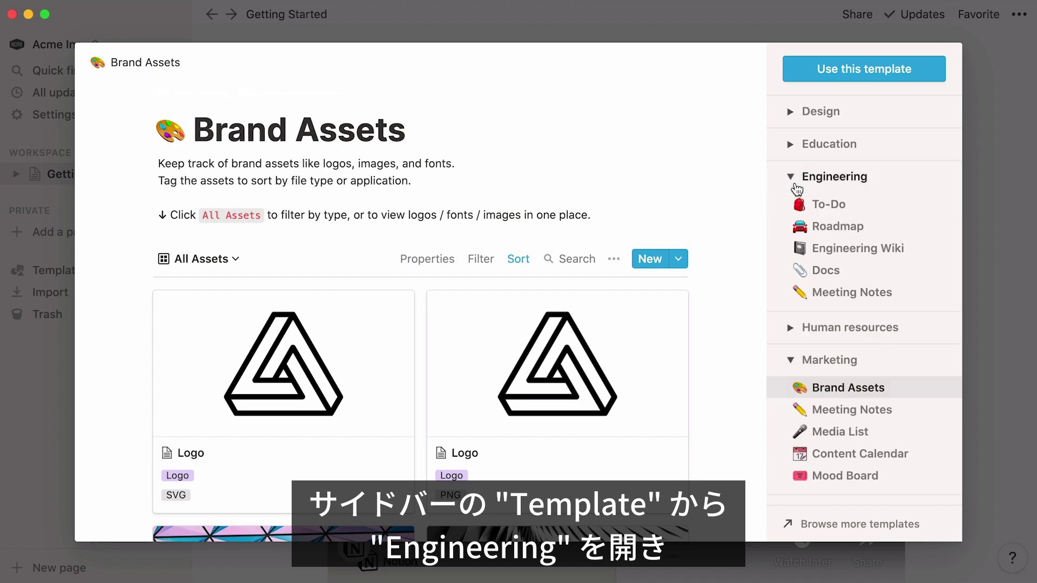
click(789, 205)
click(789, 248)
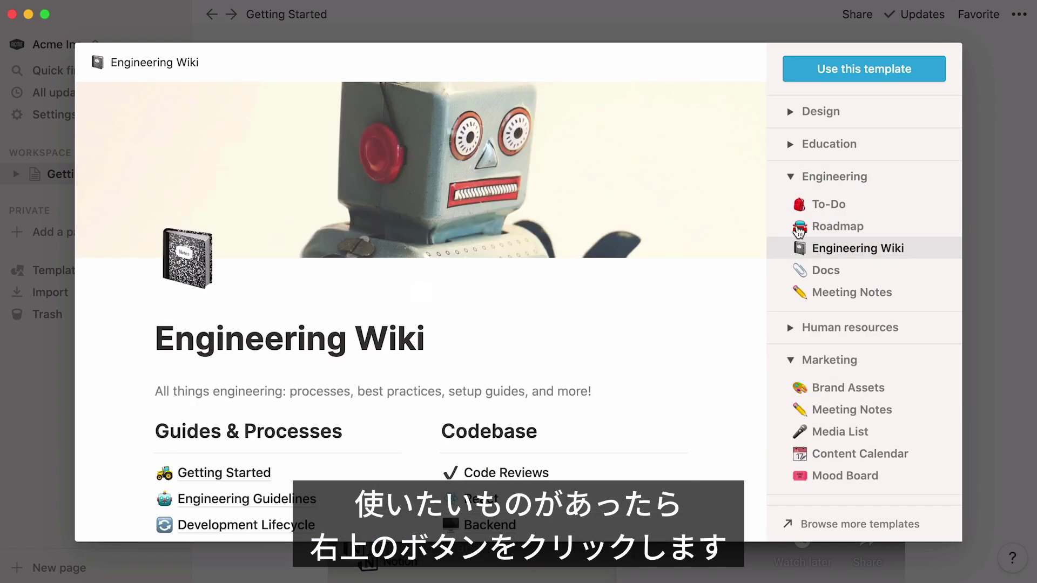
click(868, 77)
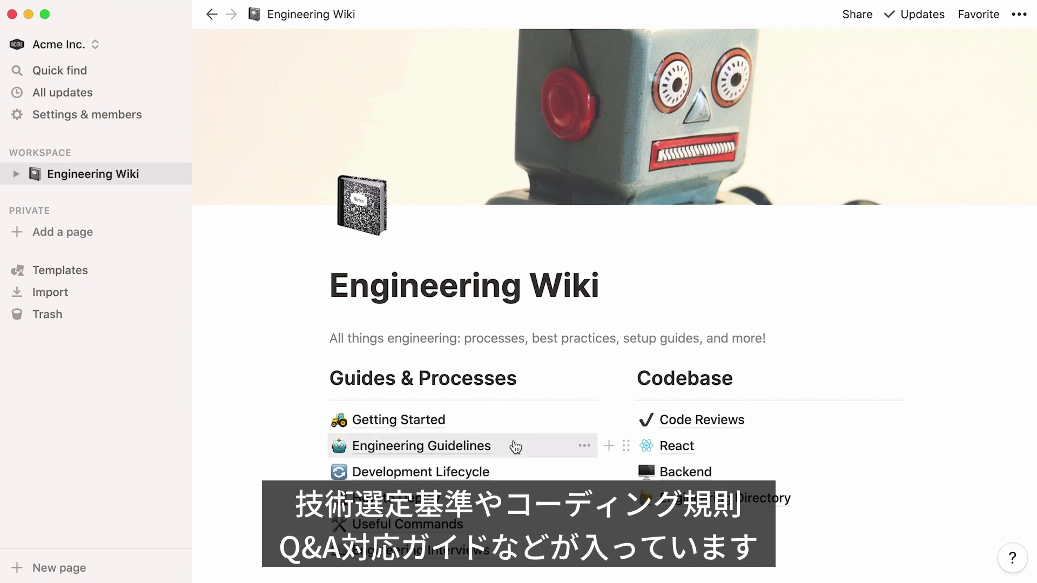
scroll(258, 506, down, 5)
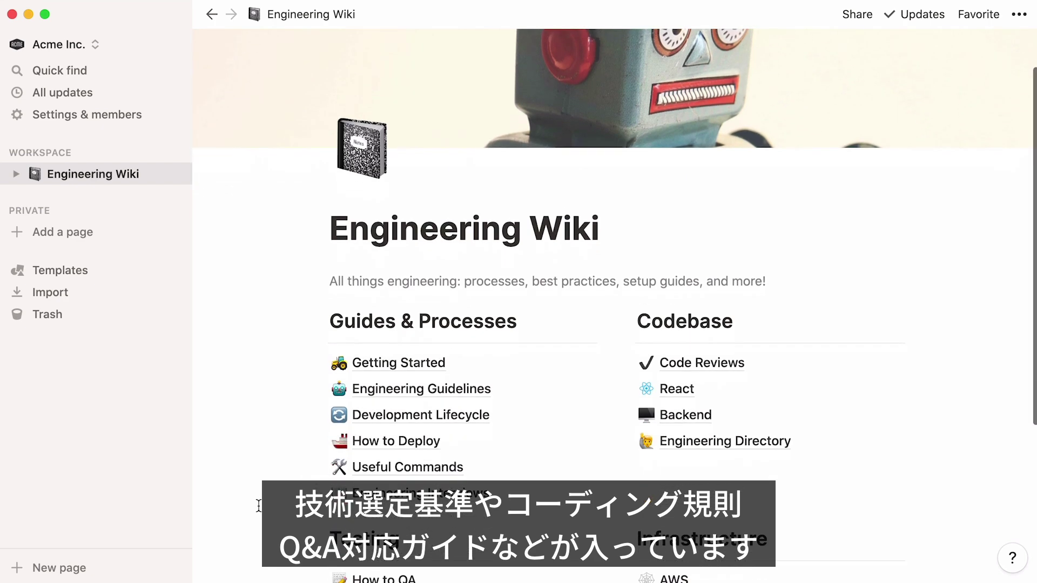
click(384, 485)
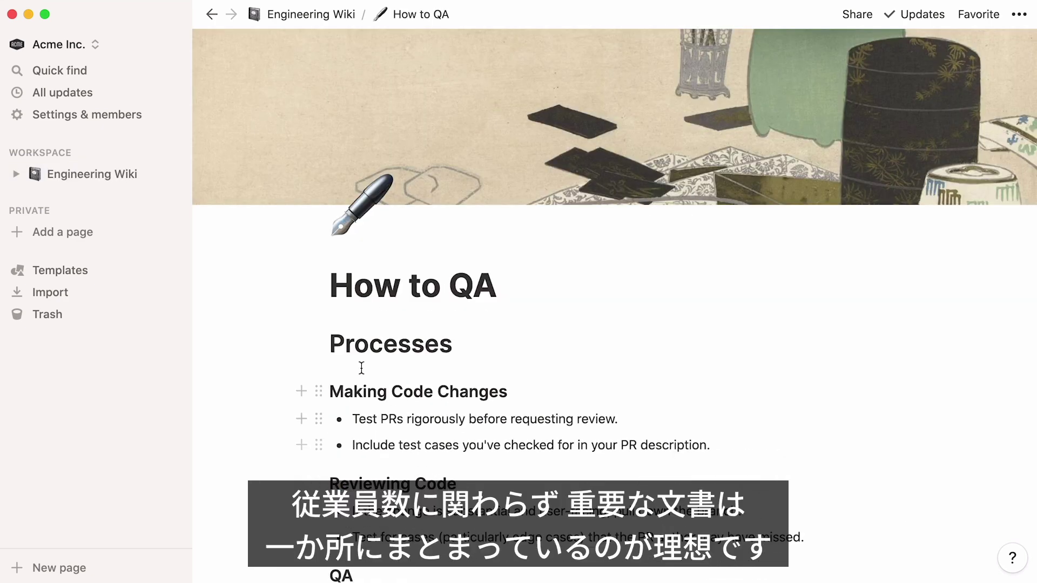
click(330, 16)
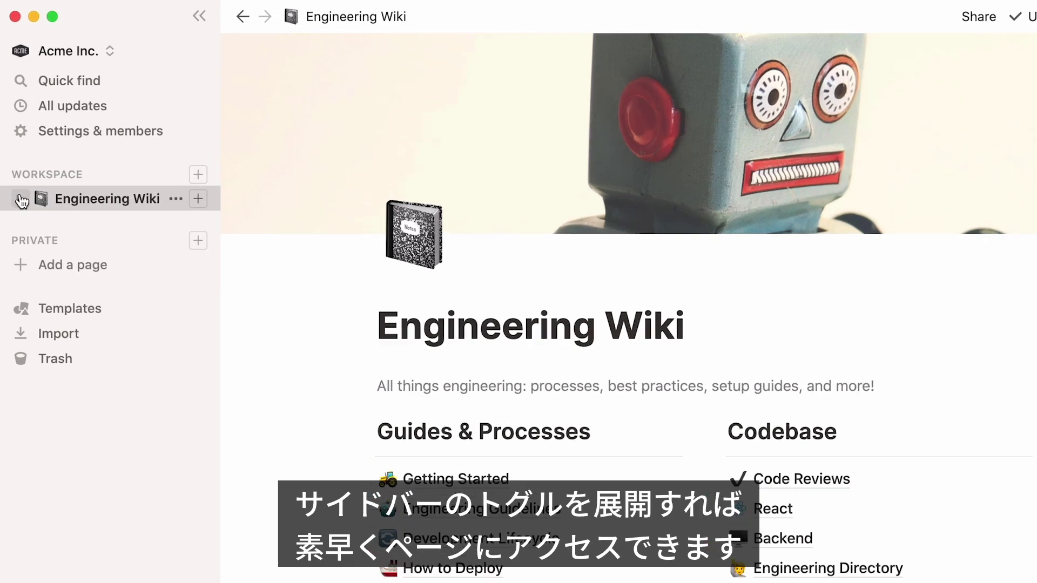
Expand Engineering Wiki, Getting Started, The Basics and Code Blocks in the sidebar to reveal Code Notations
click(16, 174)
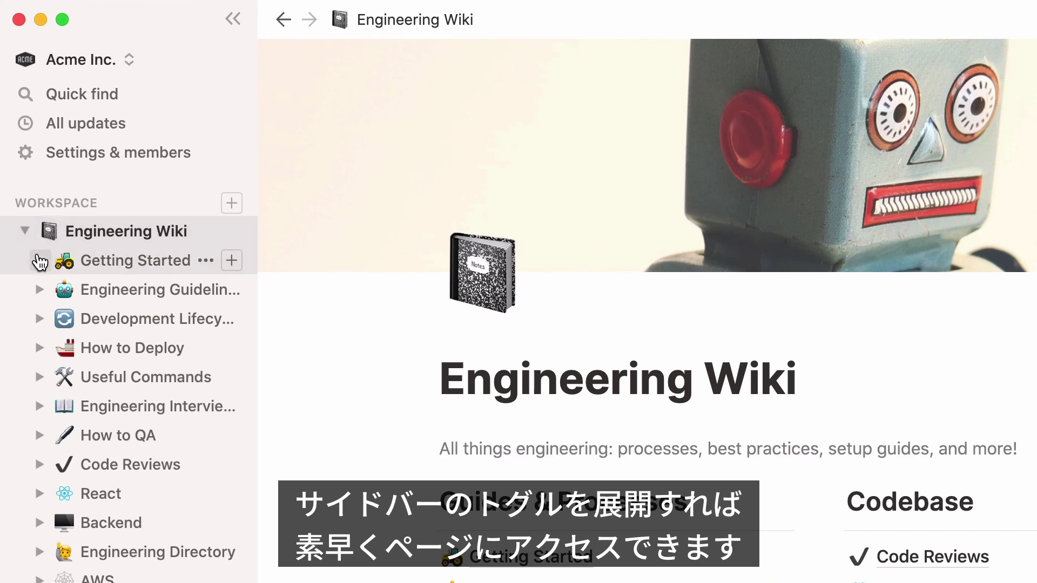
click(39, 261)
click(55, 290)
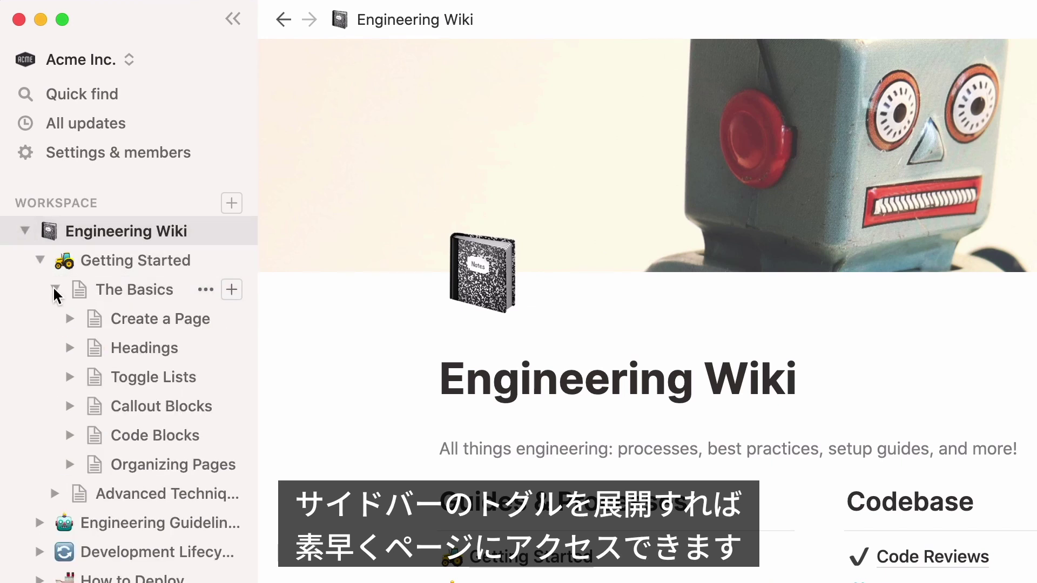
click(69, 435)
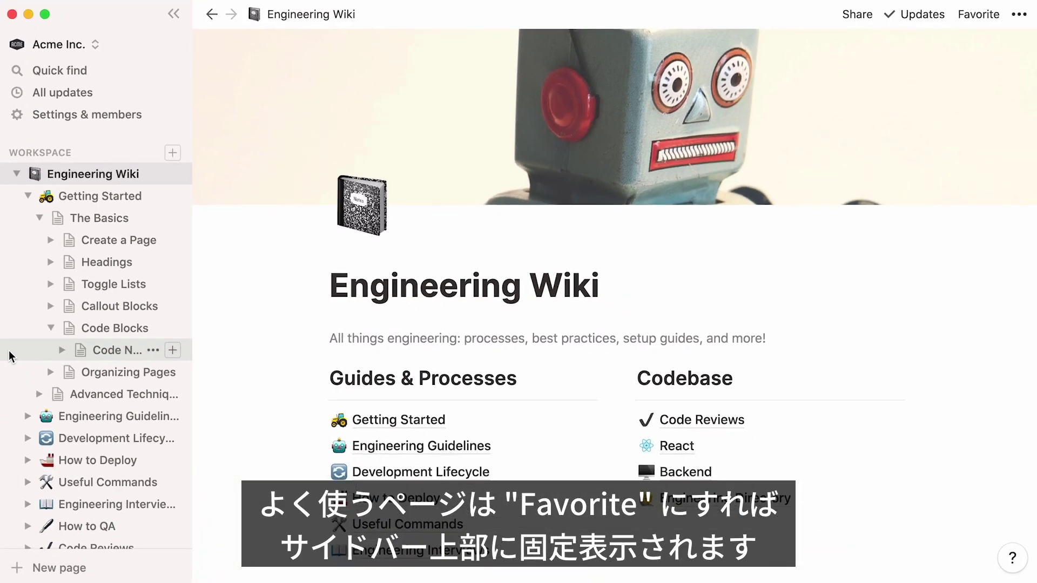
Open the Backend page, add it to favorites, then remove it from favorites again
scroll(15, 468, down, 3)
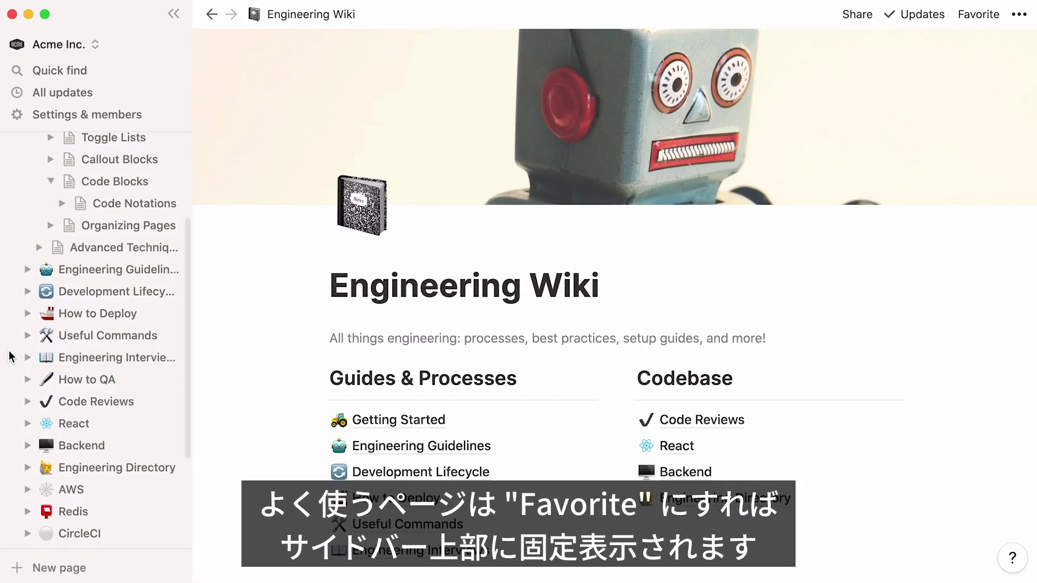
click(119, 446)
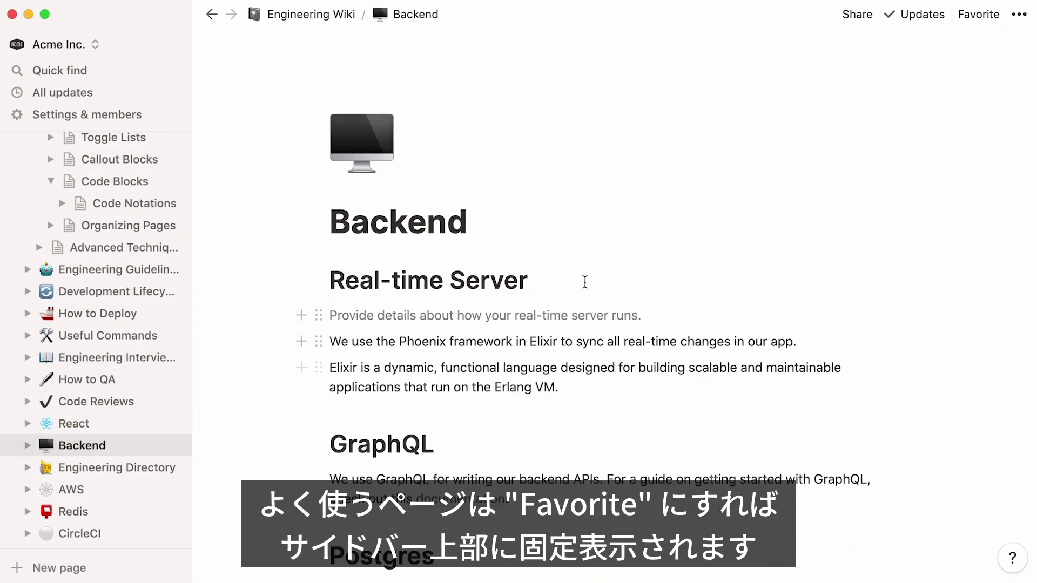
click(970, 22)
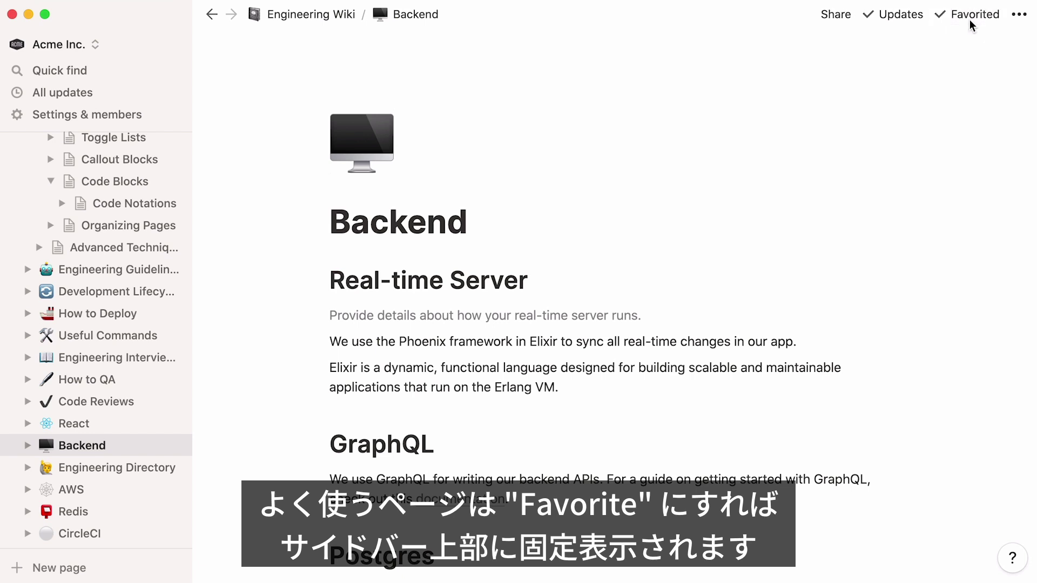
scroll(21, 194, up, 3)
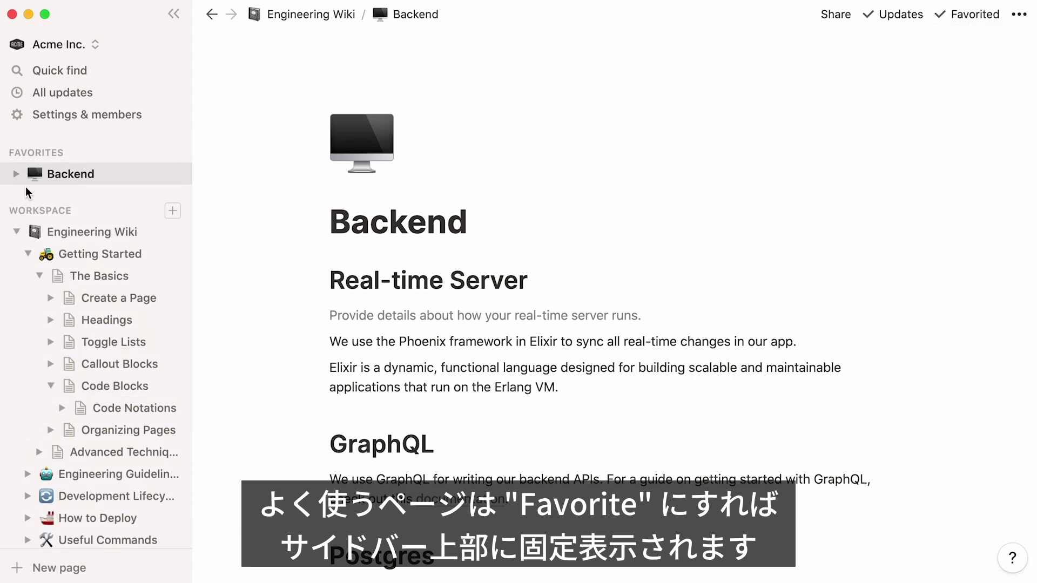
click(967, 26)
Collapse the Engineering Wiki tree and insert a new /page sub-page below Useful Commands
click(86, 183)
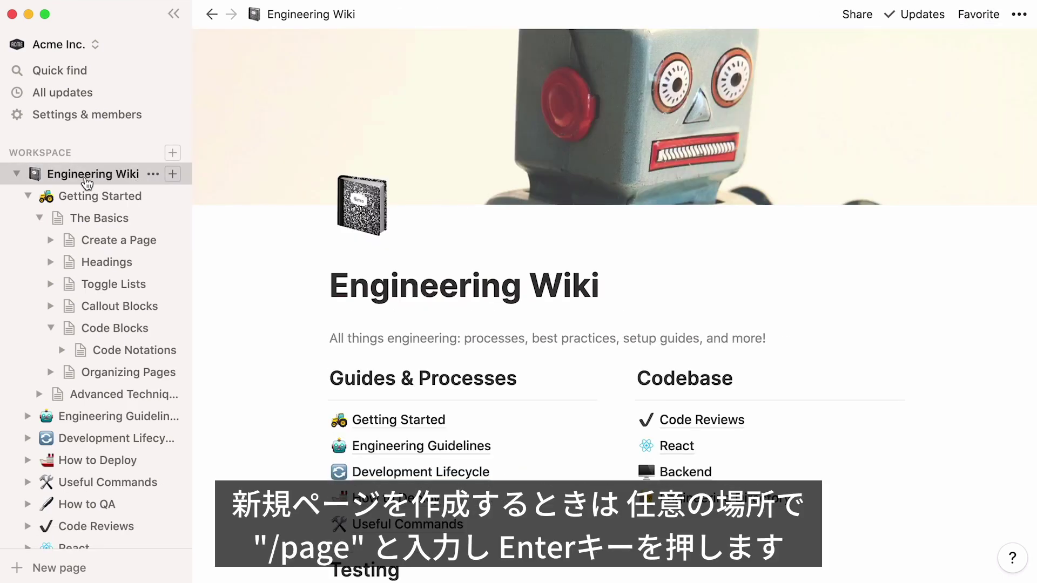
click(17, 173)
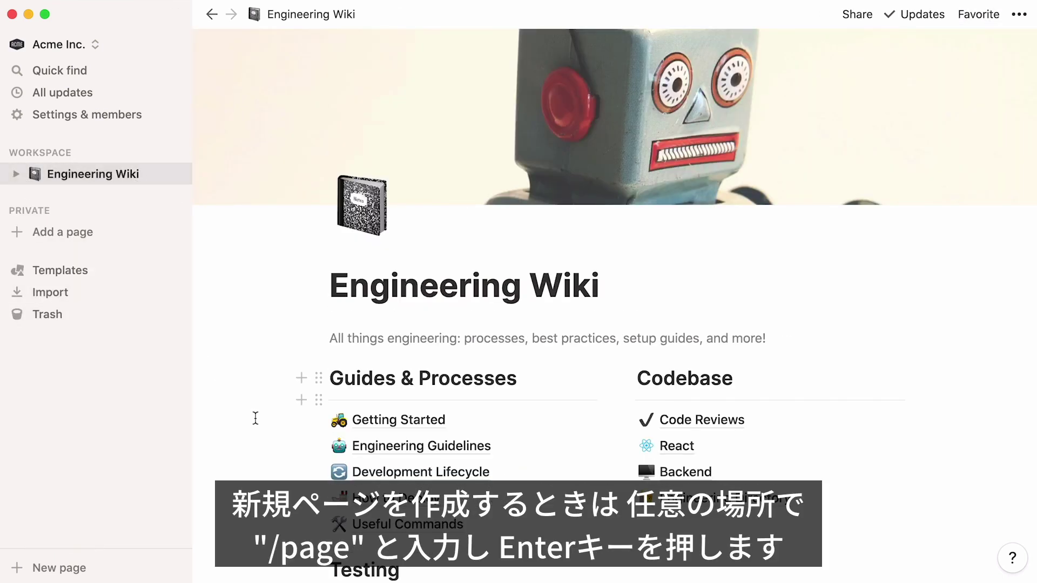
click(469, 523)
key(Return)
text(/)
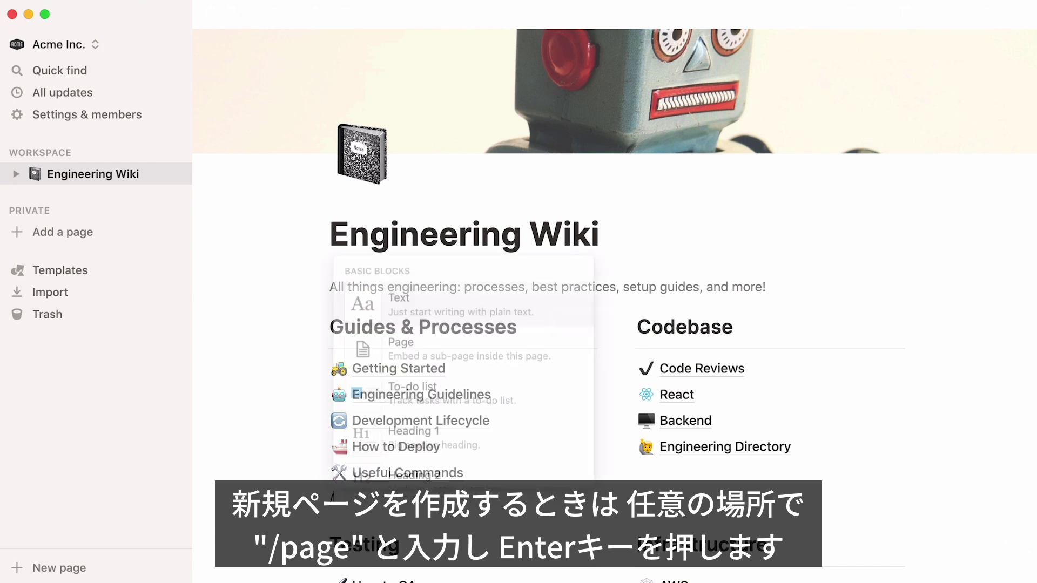
text(page)
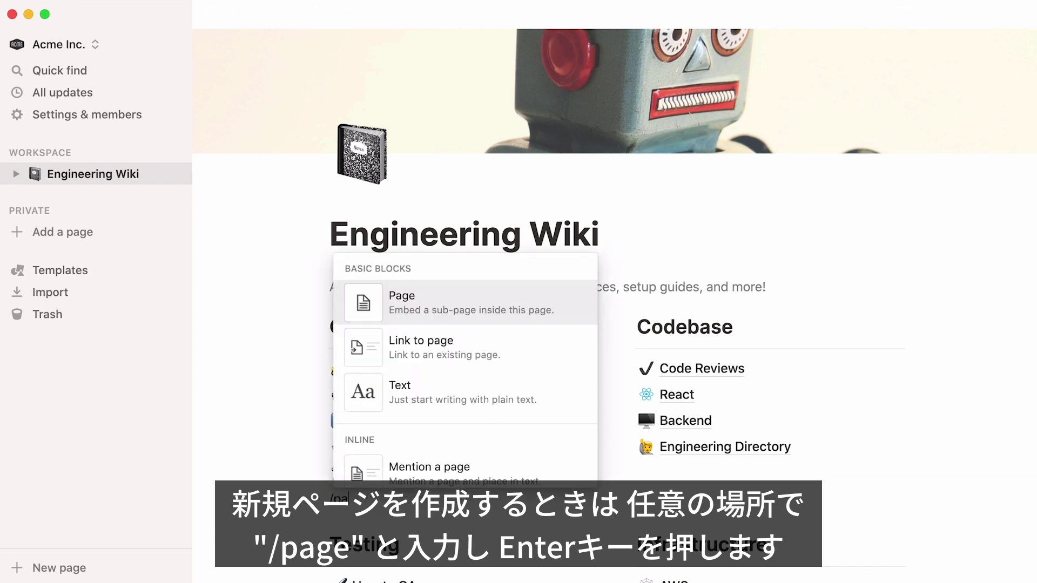
key(Return)
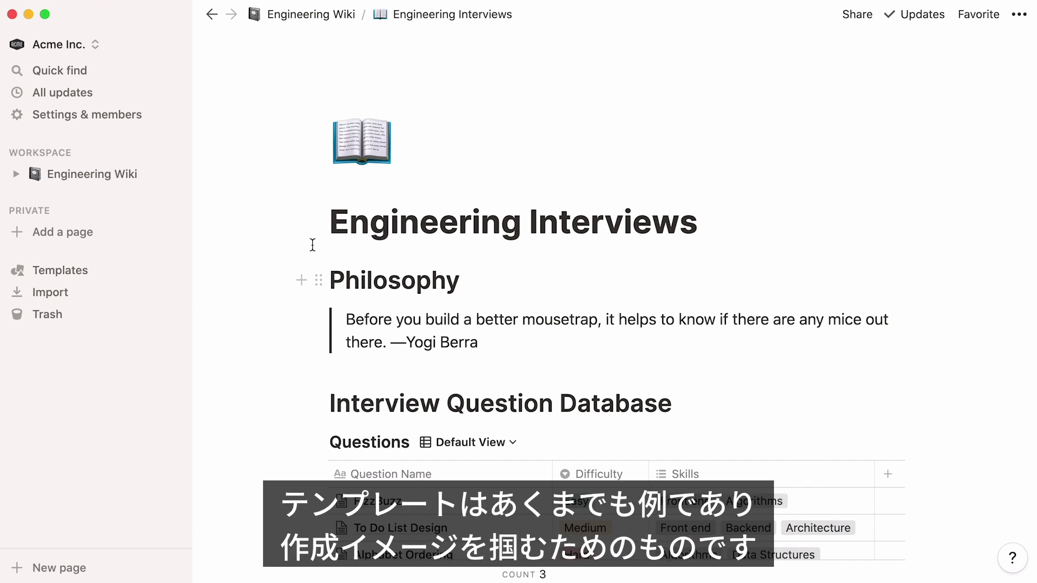
Hide the sidebar, create an empty-with-icon page titled 'Acme Engineering Wiki', and reopen the template gallery
click(123, 173)
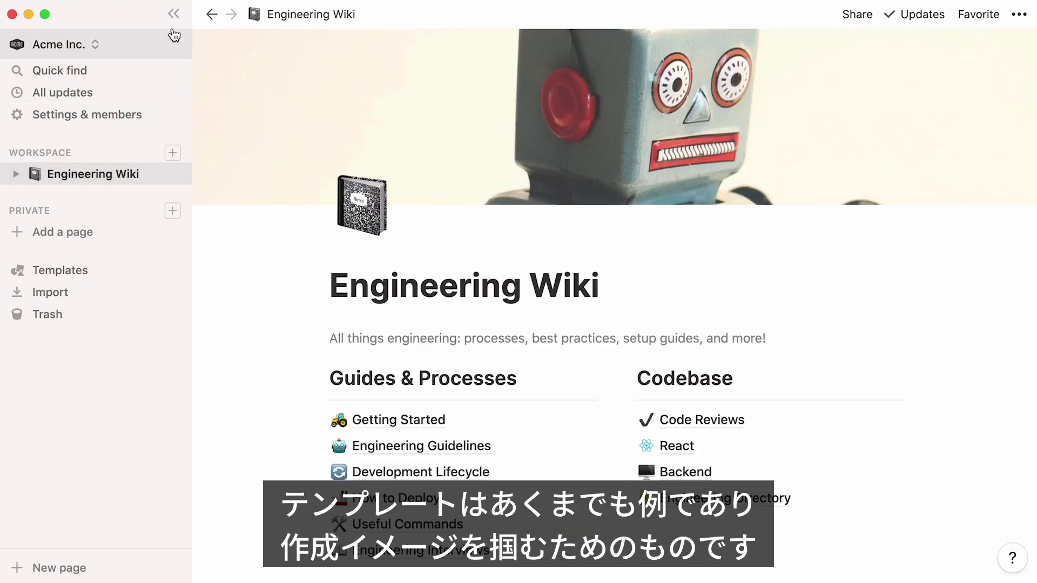
click(173, 13)
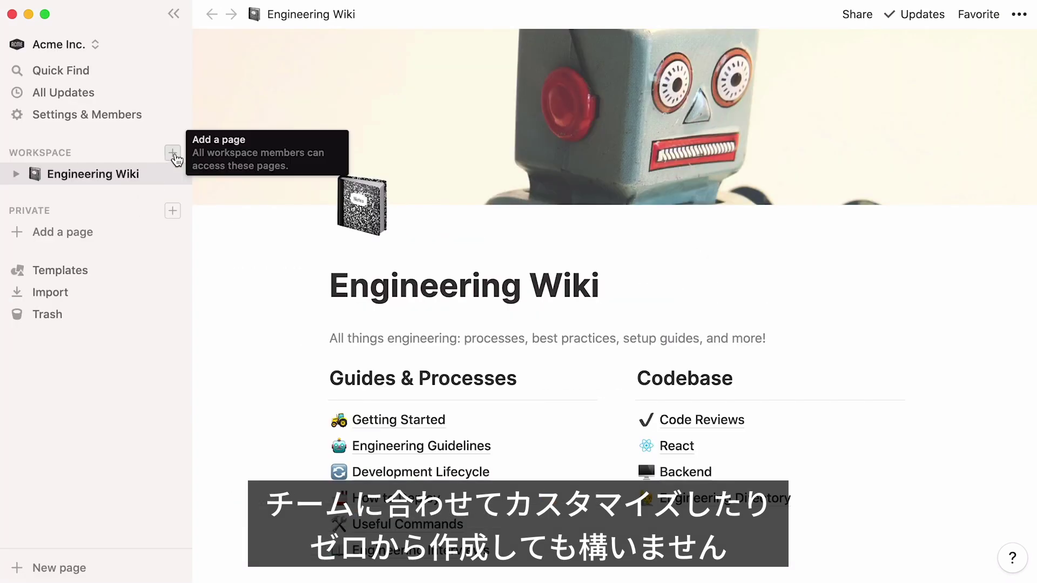
click(171, 153)
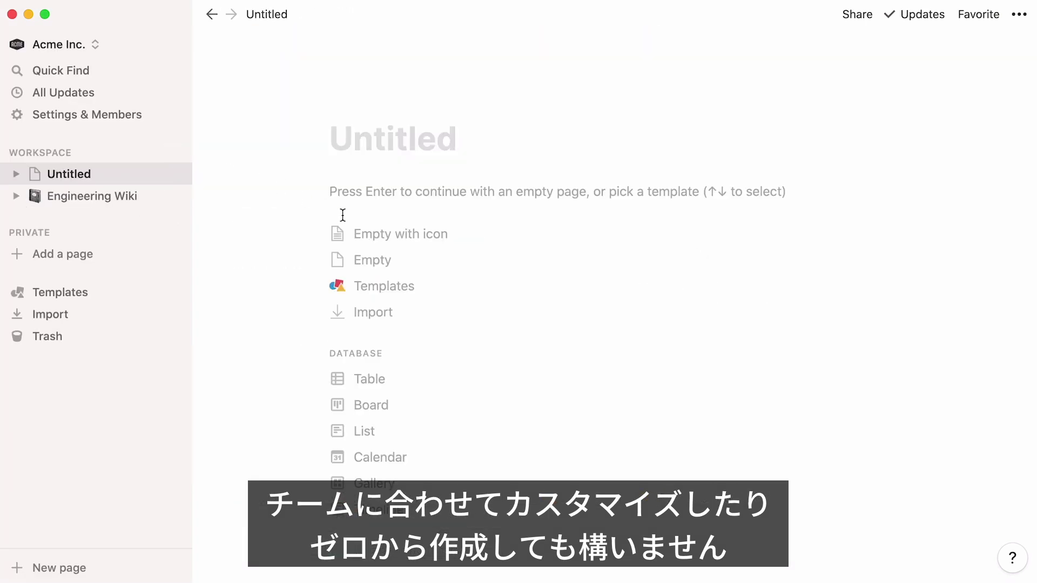
click(392, 240)
text(Acme Engineering Wiki)
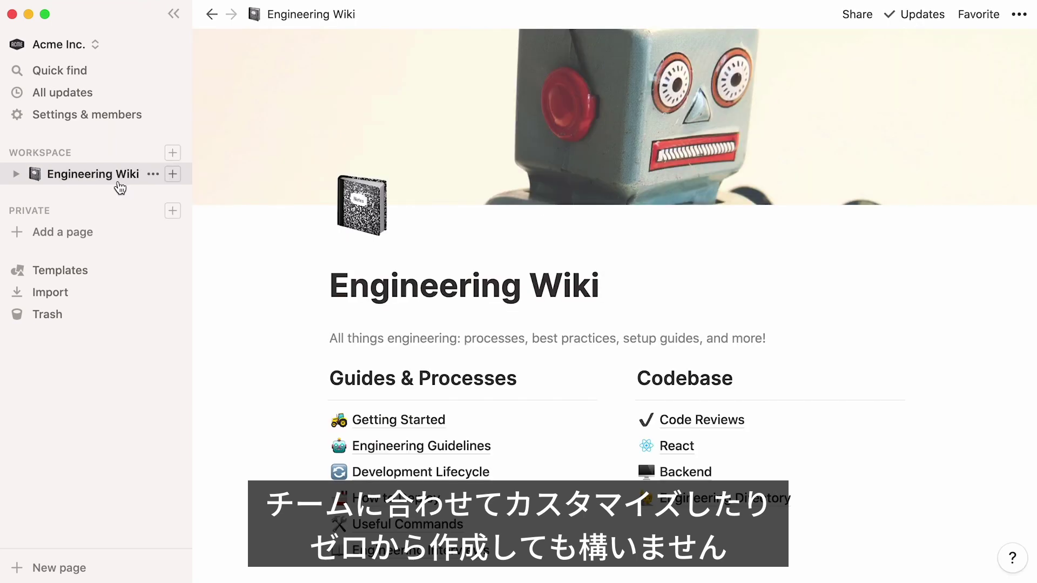
click(115, 270)
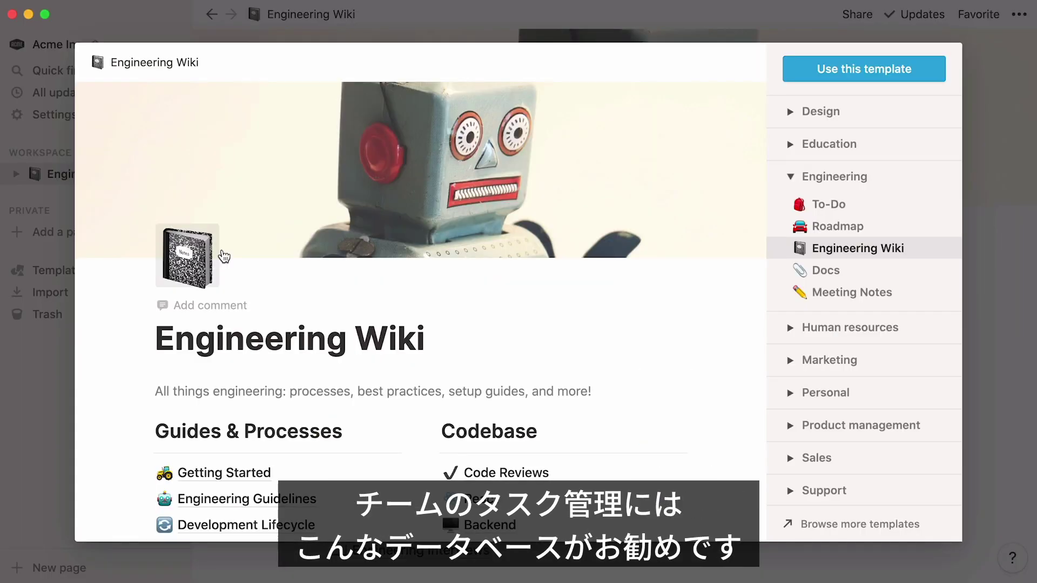
Preview the To-Do board template under Engineering and add it to the workspace
click(887, 206)
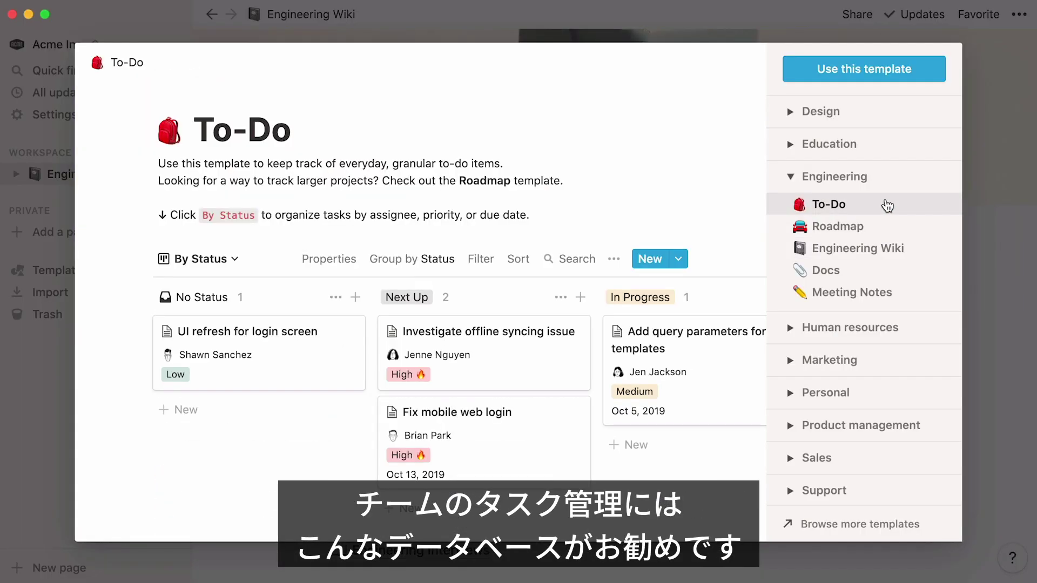
click(913, 82)
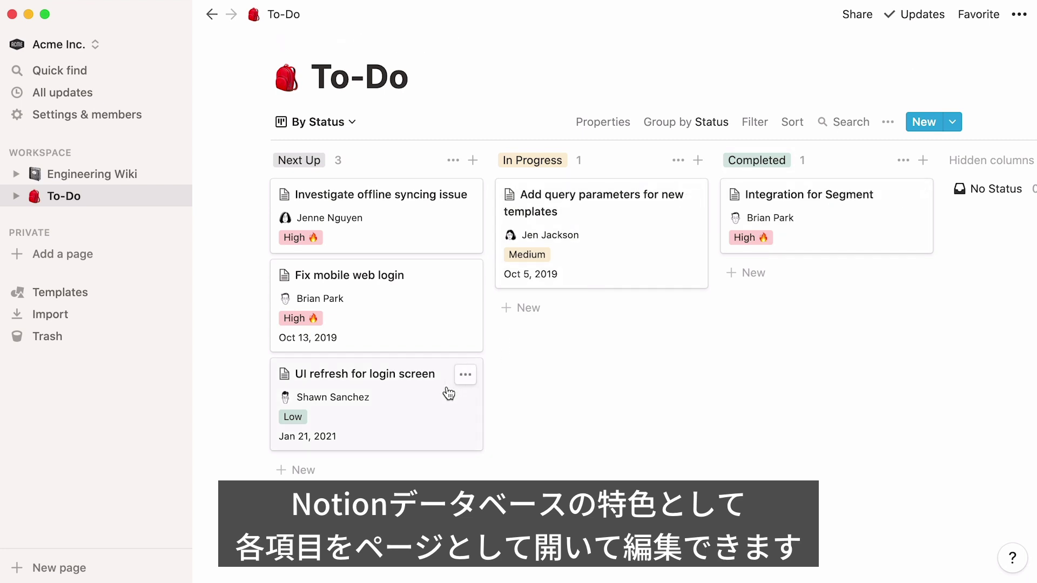
Open the 'UI refresh for login screen' task card on the To-Do board
click(389, 381)
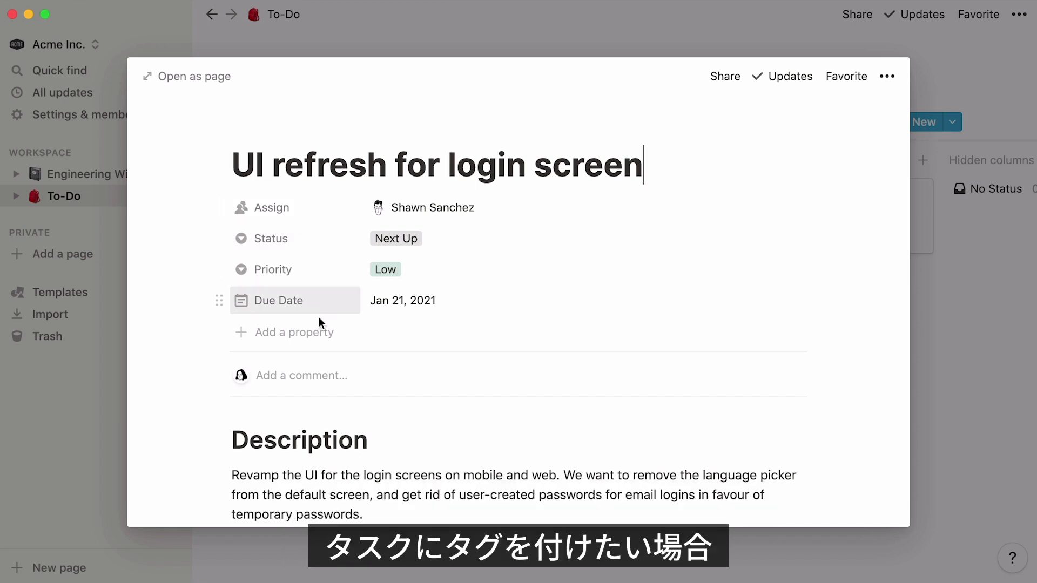
Add a new task property named Tags with the Multi-select type
click(307, 339)
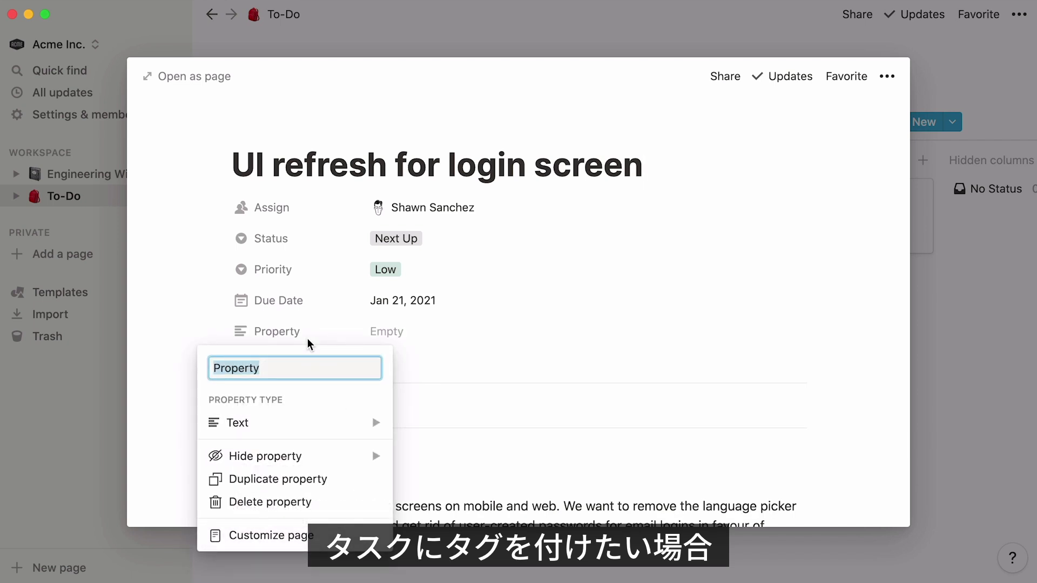
text(Tags)
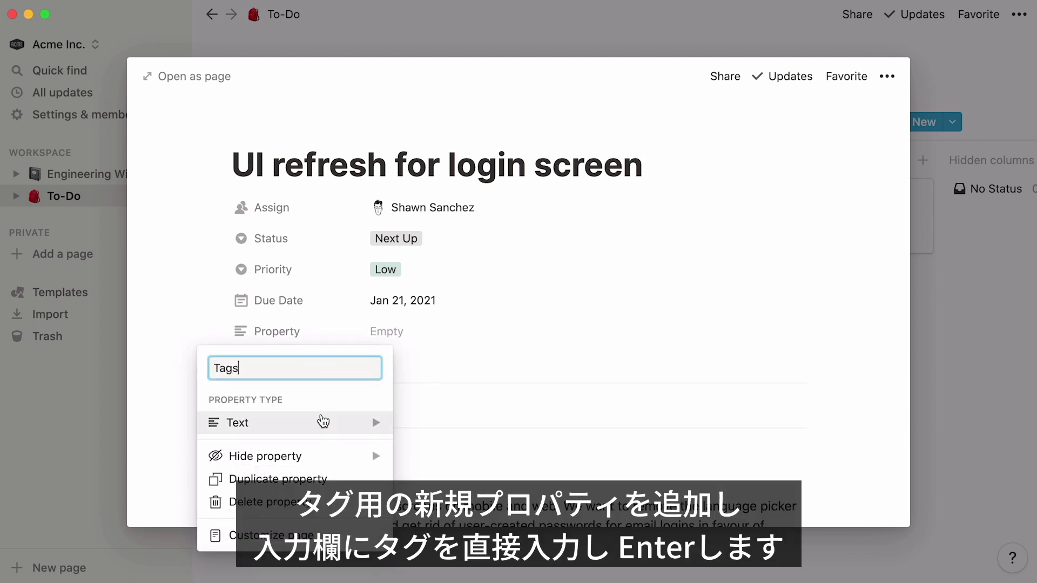
click(323, 421)
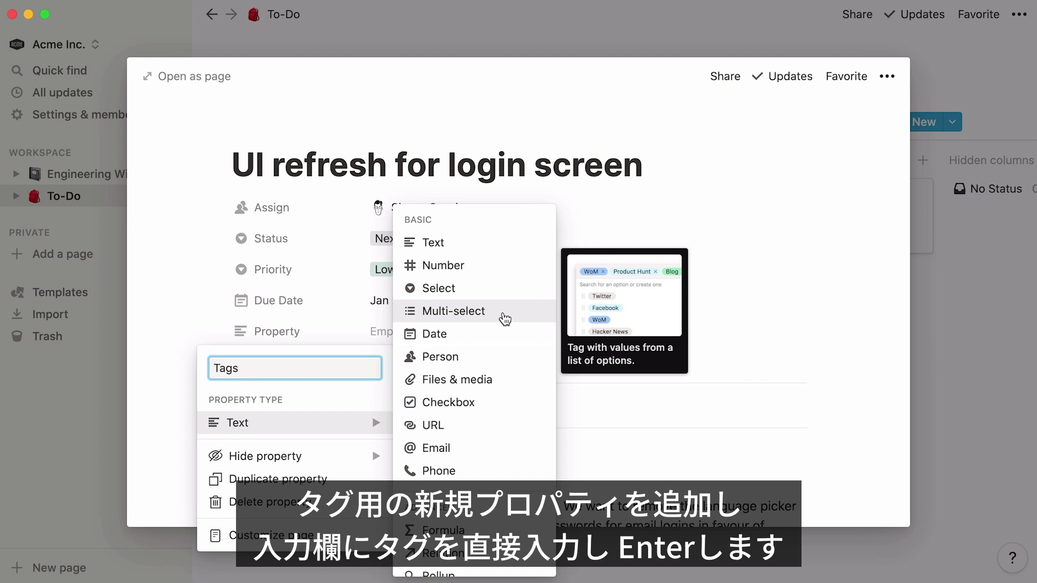
click(505, 319)
Create Epic, Bug and Task tag options, leaving the task tagged only Task
click(486, 328)
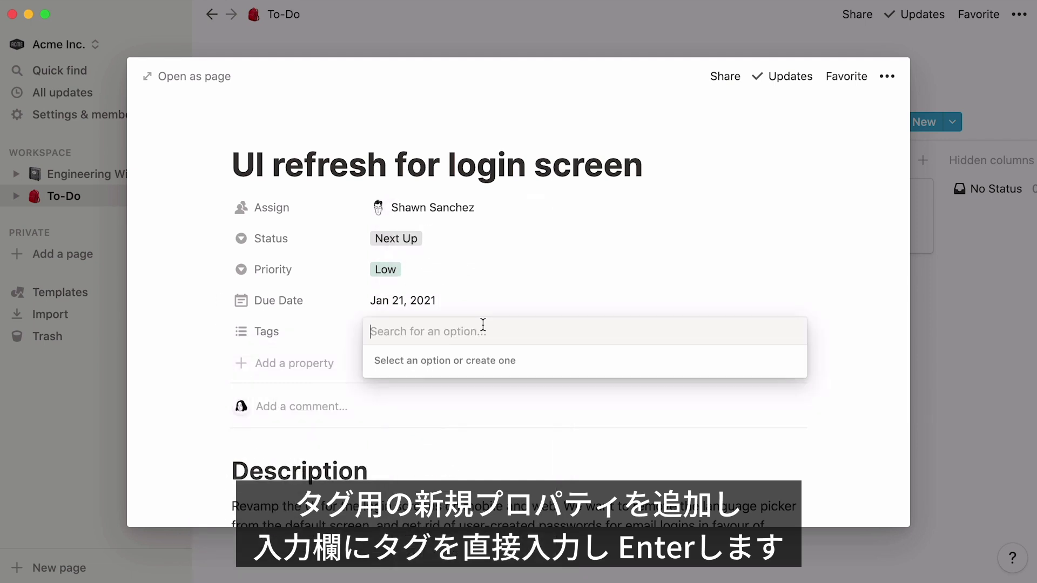
text(Epic)
key(Return)
text(Bug)
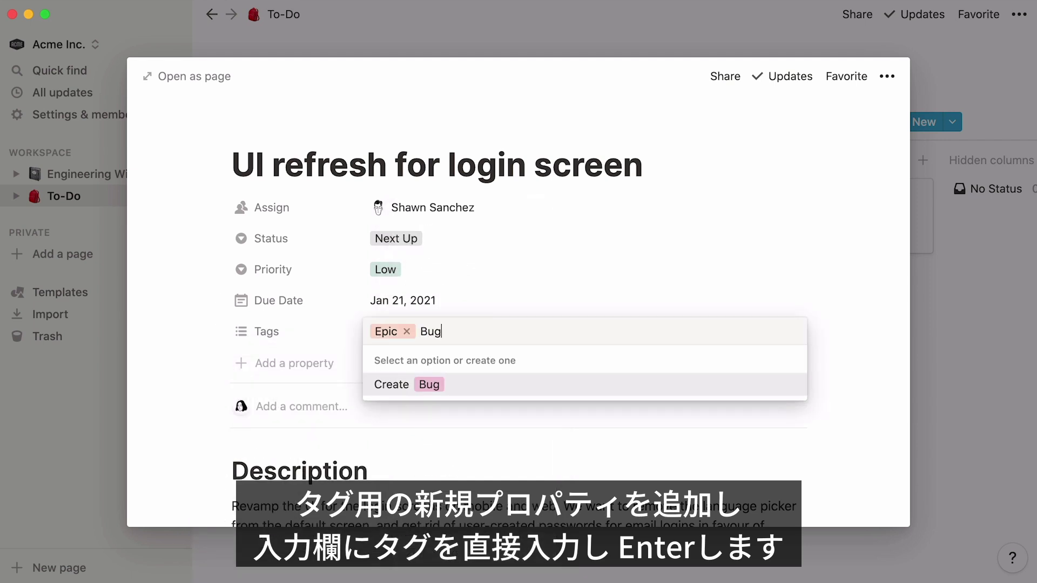
key(Return)
text(Task)
key(Return)
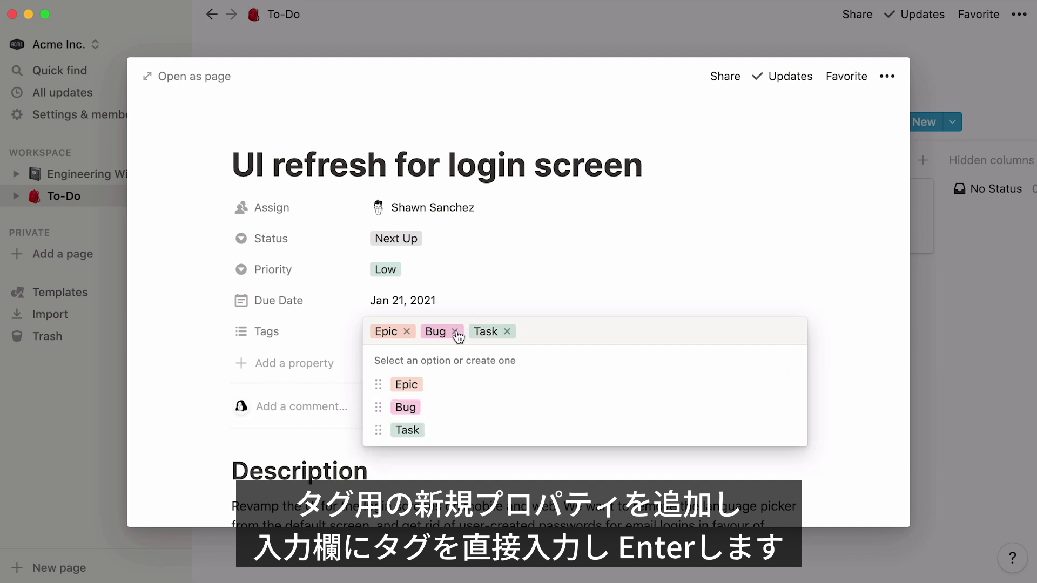
click(455, 331)
click(407, 332)
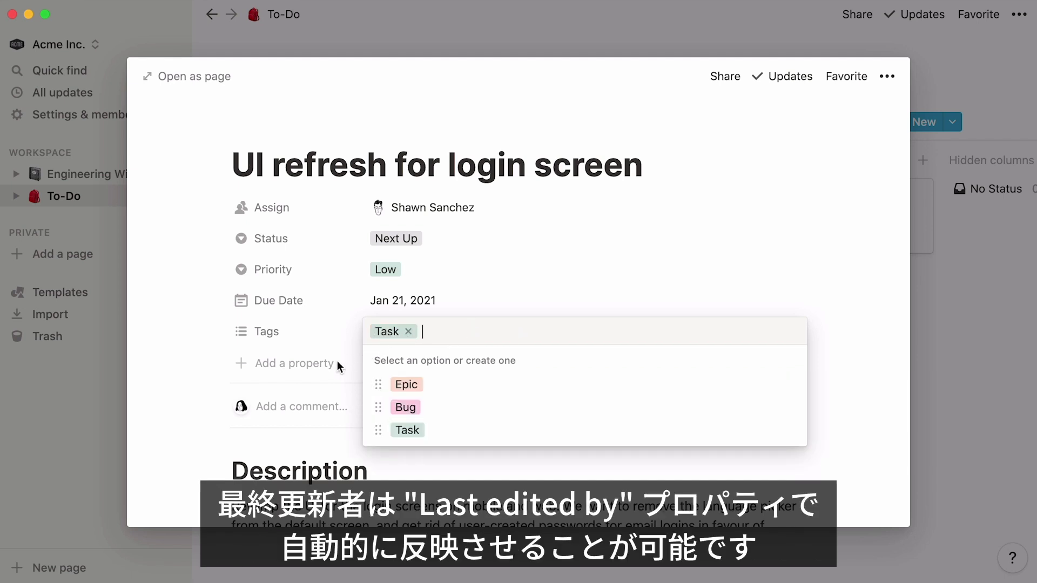
Add a 'Last edited by' property of type Last edited by to the task
click(323, 365)
click(322, 365)
text(Last edited by)
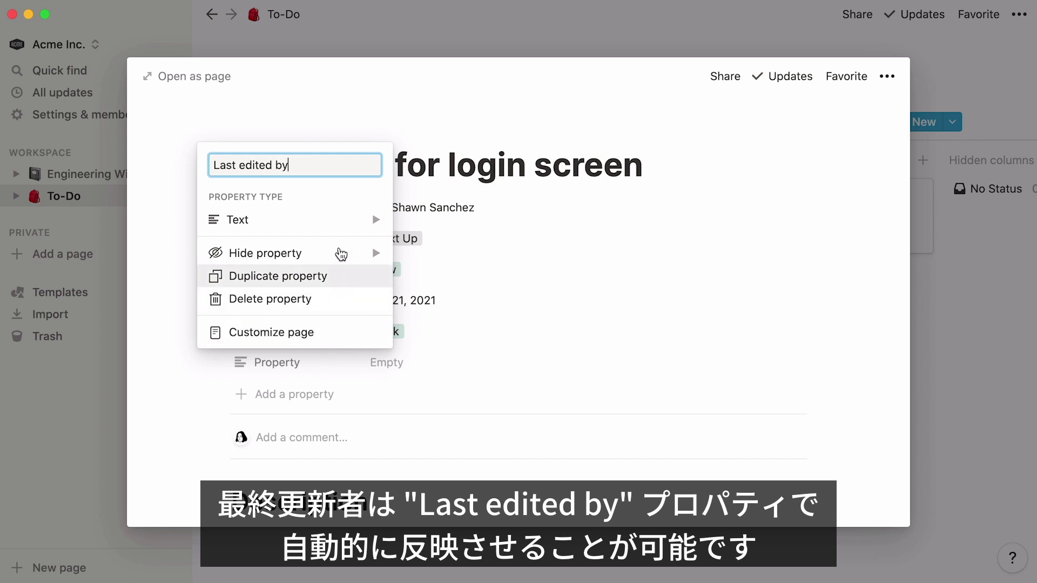
mouse_move(344, 229)
scroll(514, 335, down, 4)
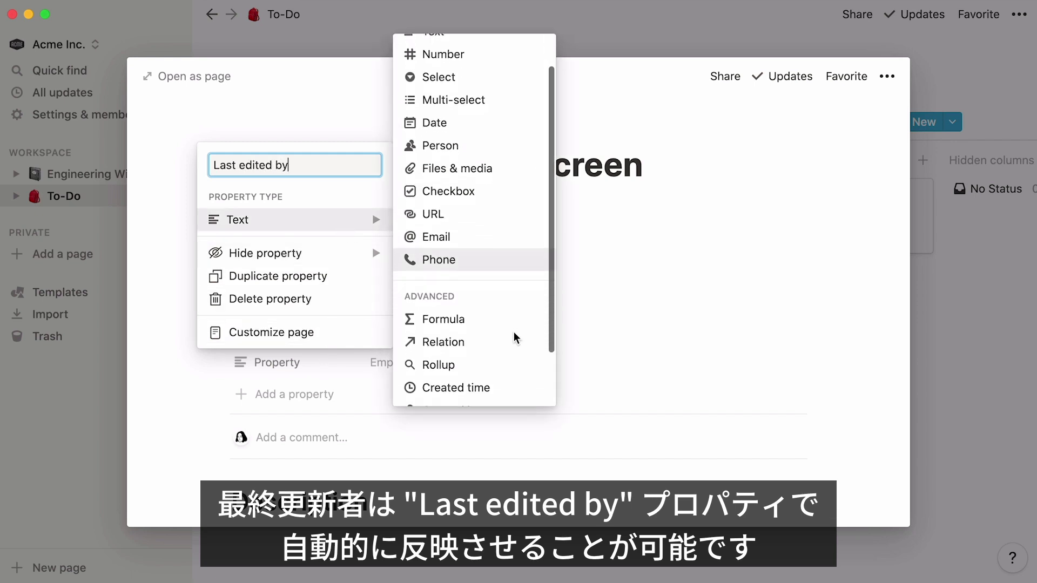
click(513, 389)
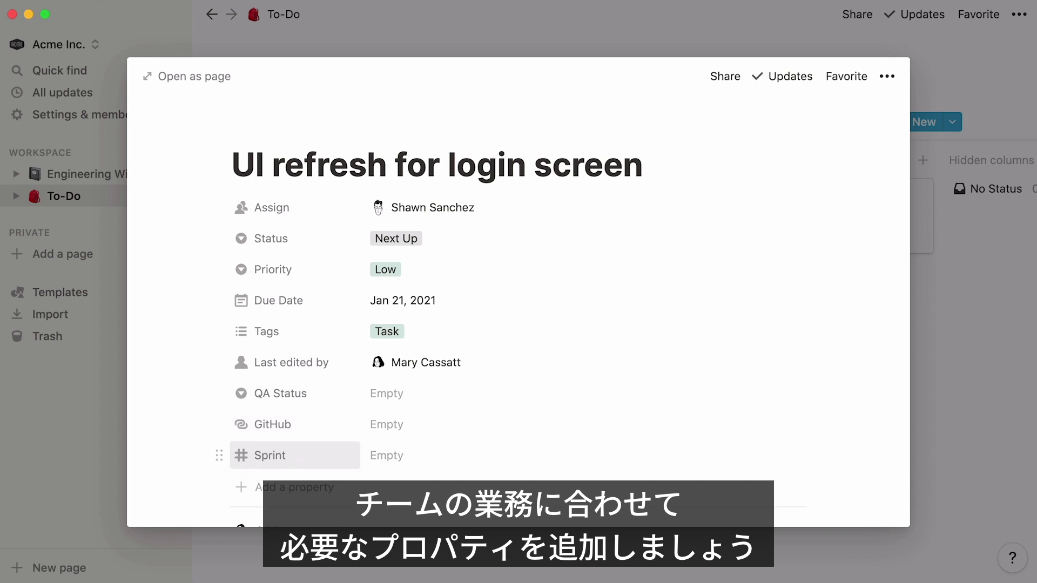
Back on the board, open Email Cleanup Project and scroll through its code snippet and embeds
click(617, 37)
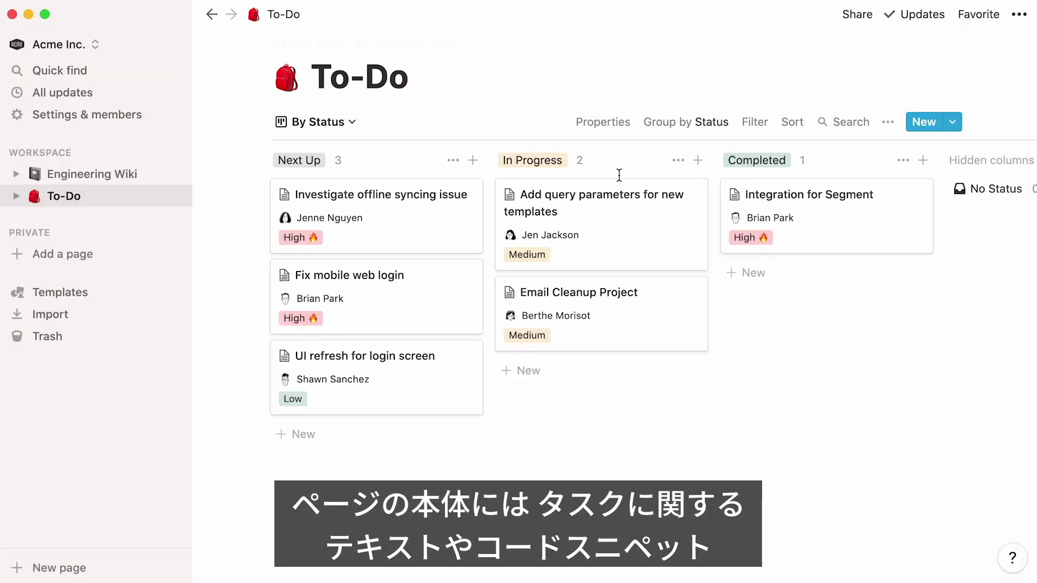
click(624, 308)
scroll(624, 308, down, 5)
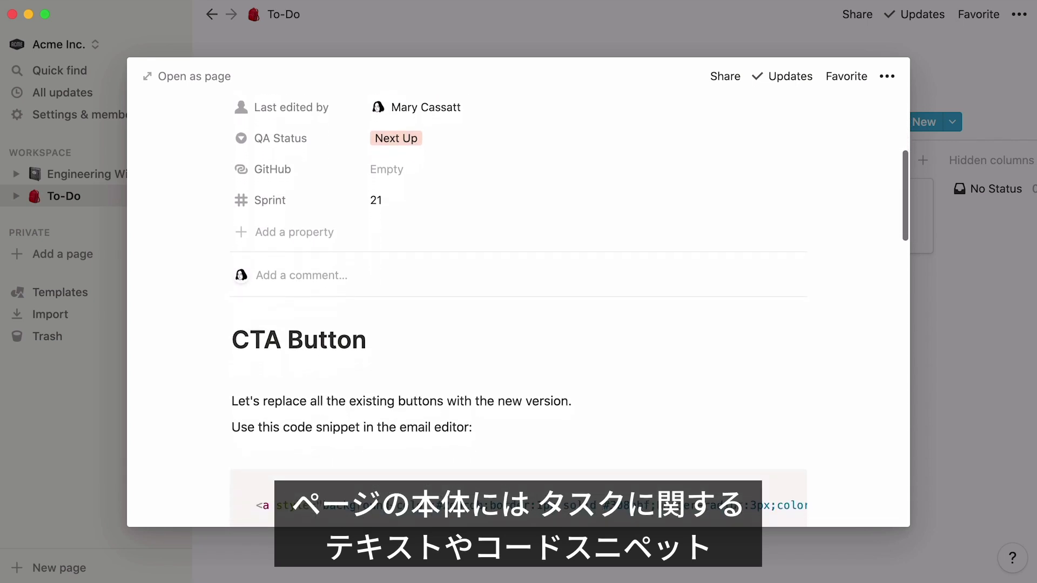
scroll(518, 302, down, 3)
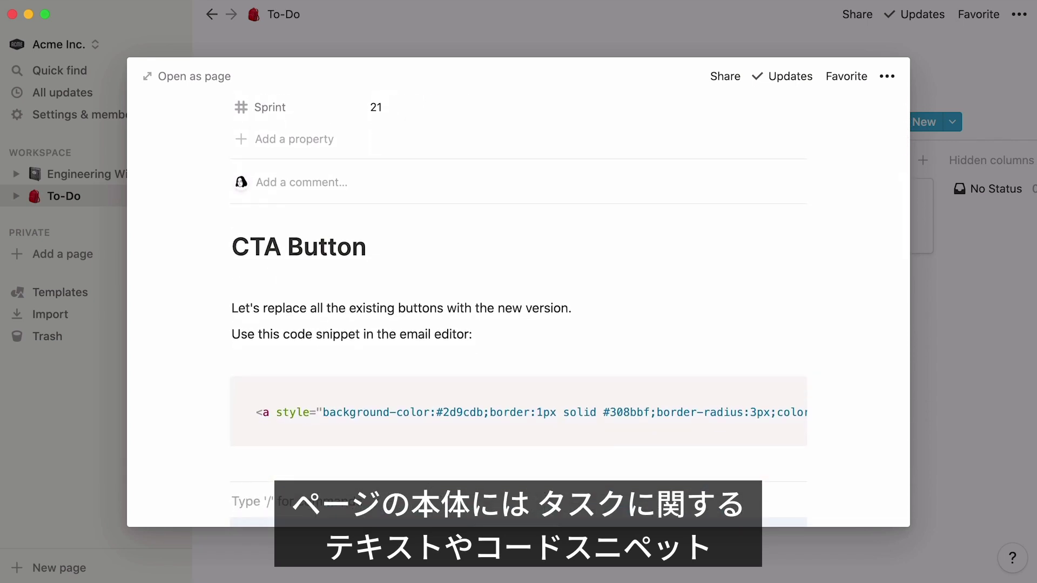
scroll(519, 313, down, 6)
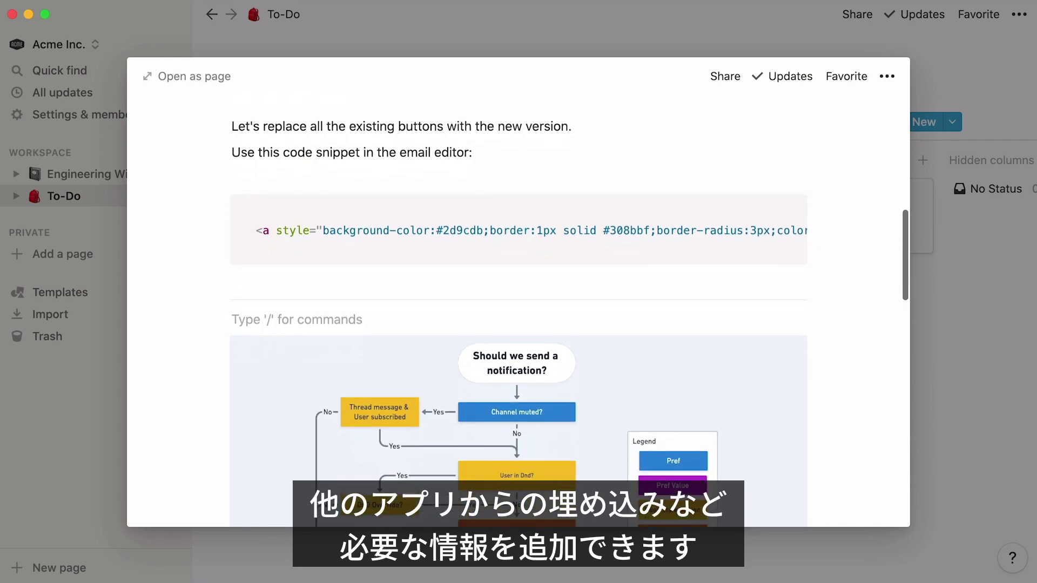
scroll(518, 308, down, 10)
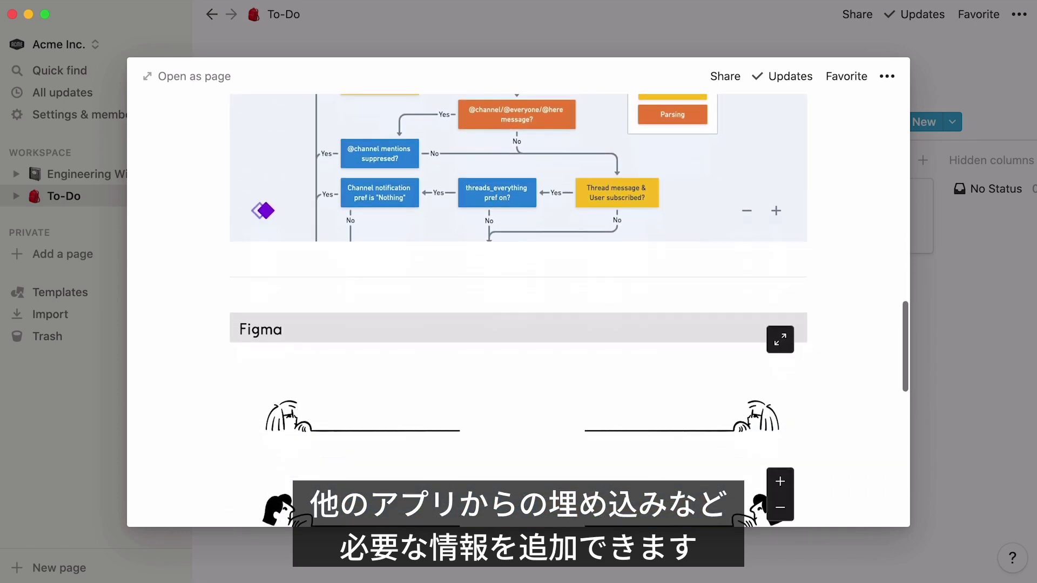
scroll(519, 307, down, 5)
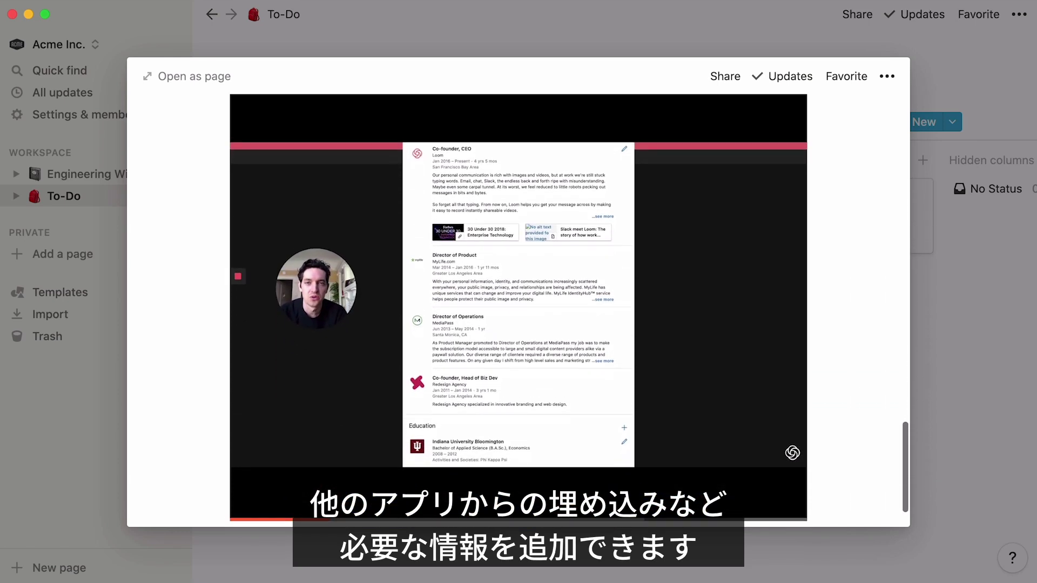
scroll(518, 307, up, 15)
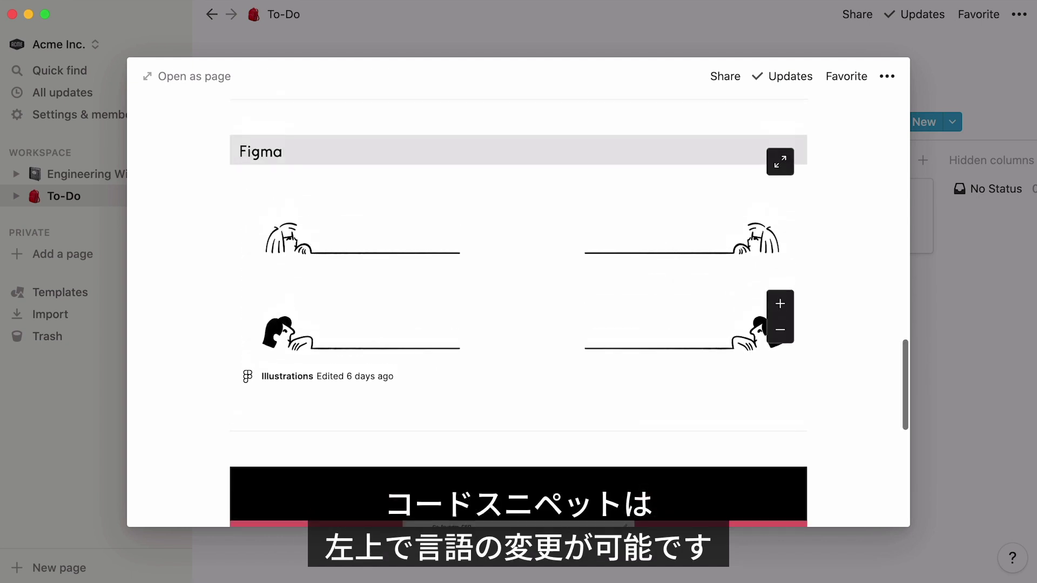
scroll(190, 331, up, 4)
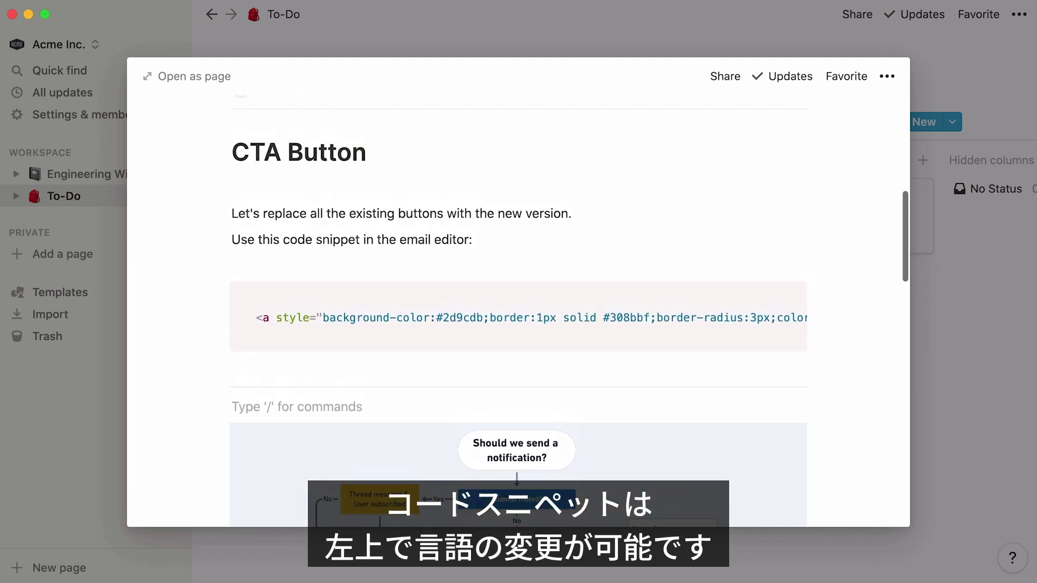
Browse the CTA Button snippet's language list, keeping it set to HTML
click(253, 295)
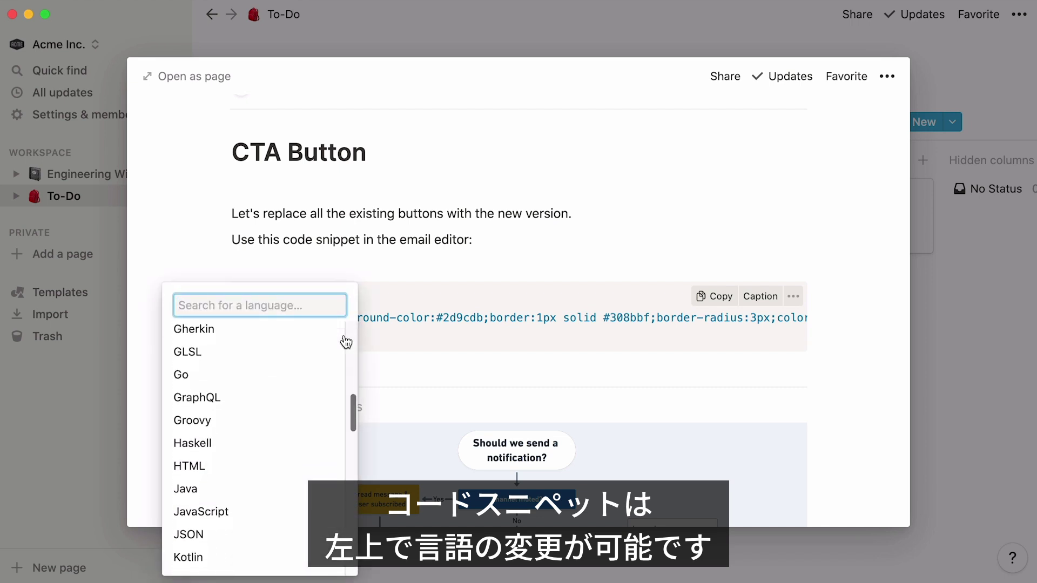
scroll(345, 342, down, 10)
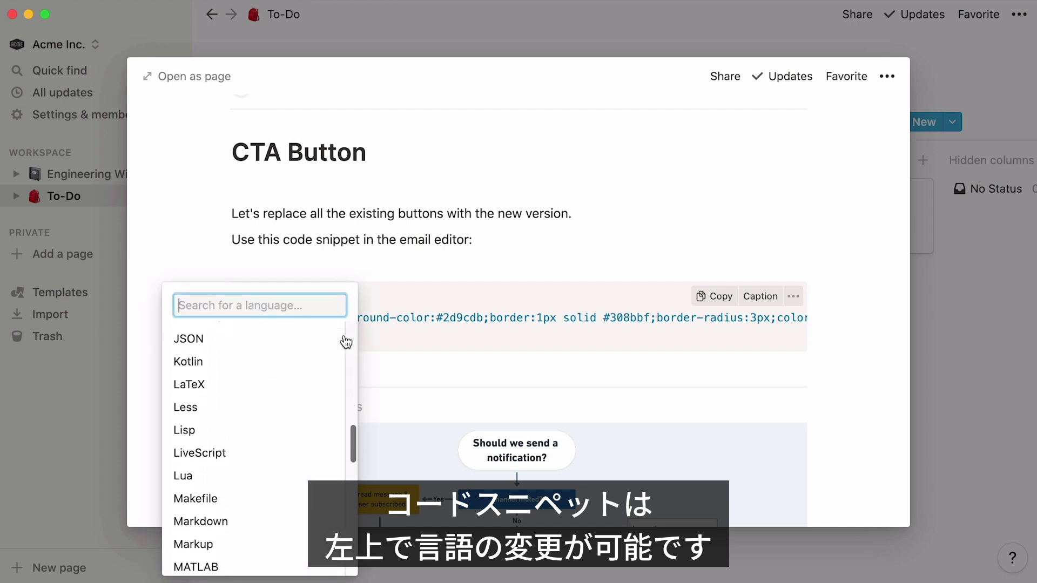
click(530, 290)
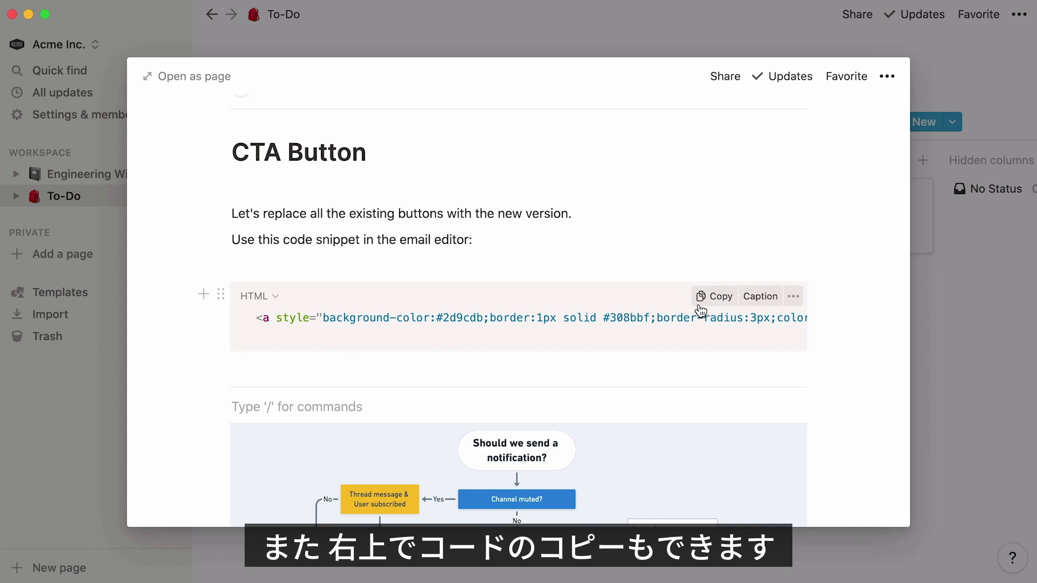
Turn Wrap code on for the code snippet, then turn it off again
click(793, 296)
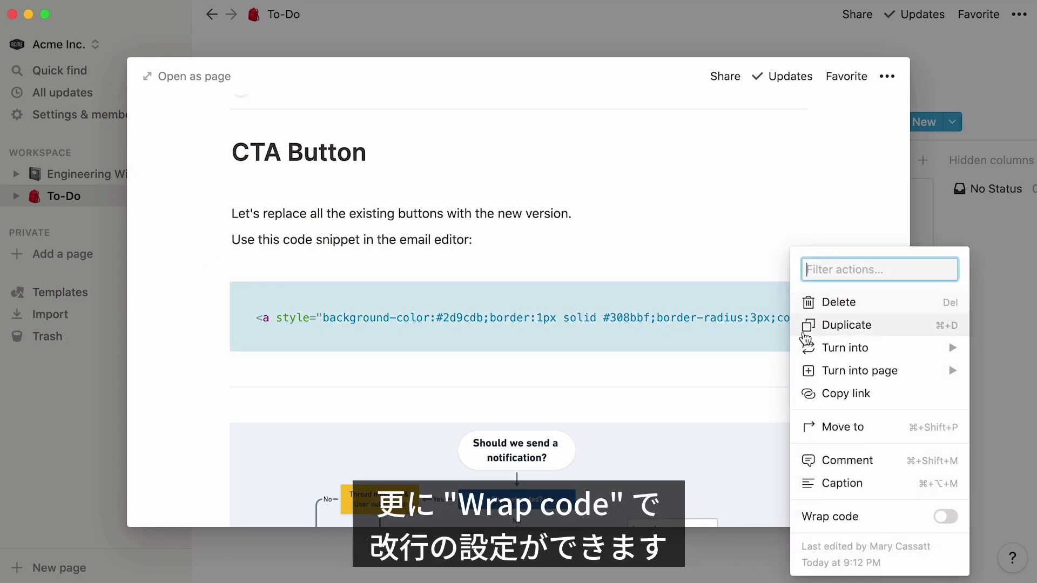
click(937, 519)
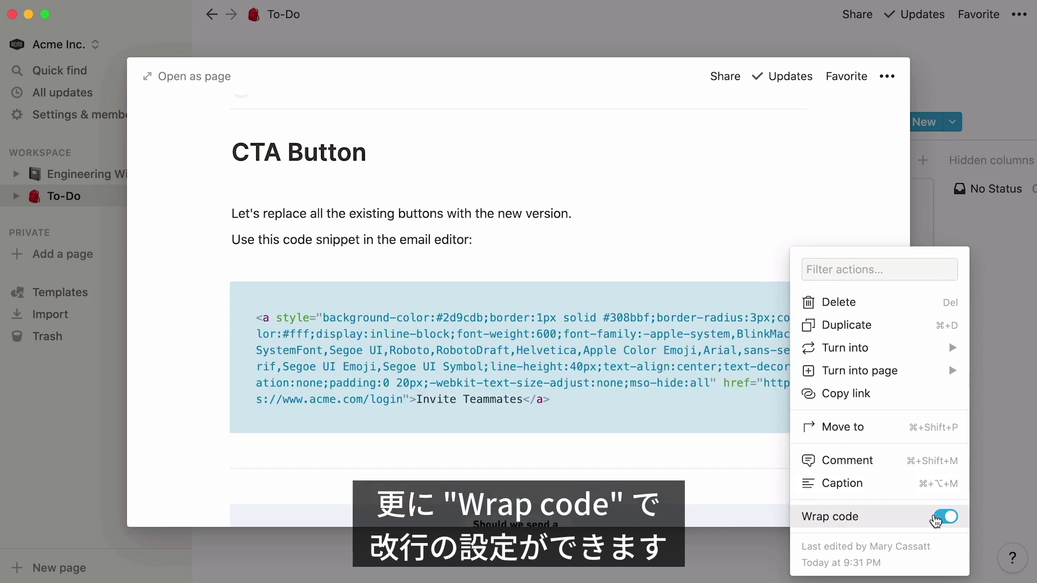
click(936, 519)
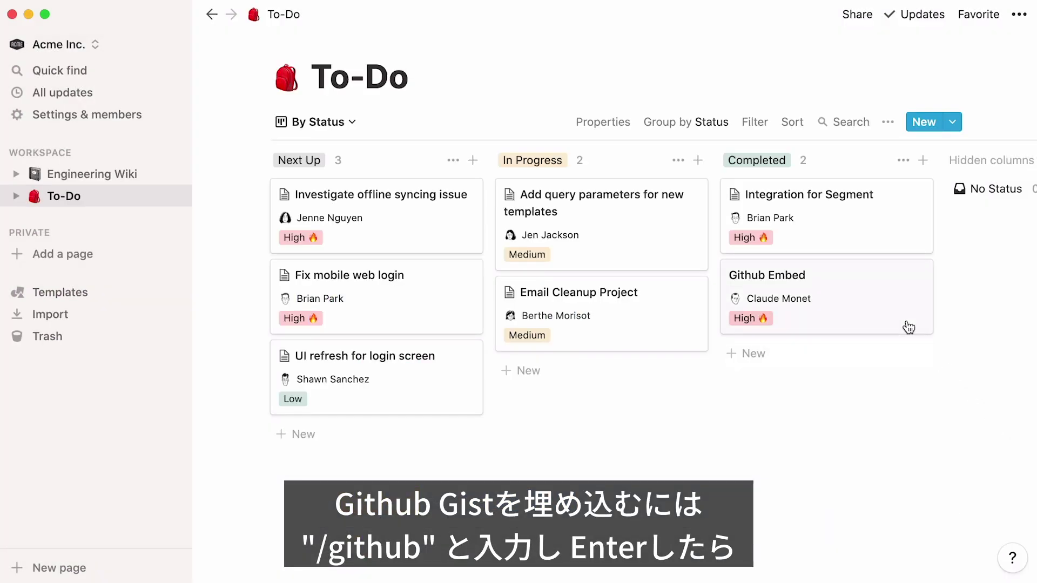
Embed the React + Typescript Cheatsheet gist URL in the Github Embed task page
click(909, 327)
scroll(892, 298, down, 5)
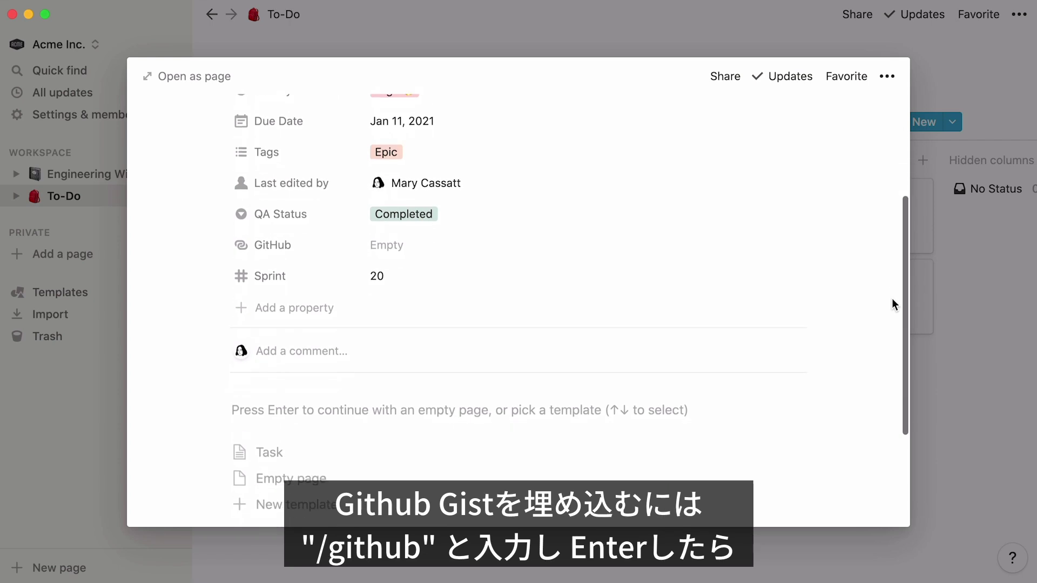
text(/)
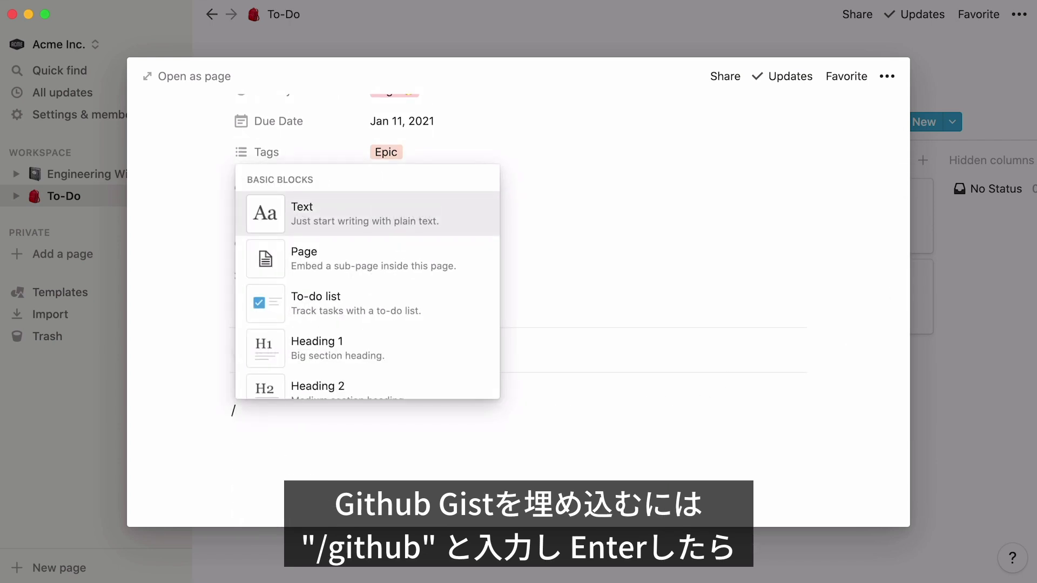
text(github)
key(Return)
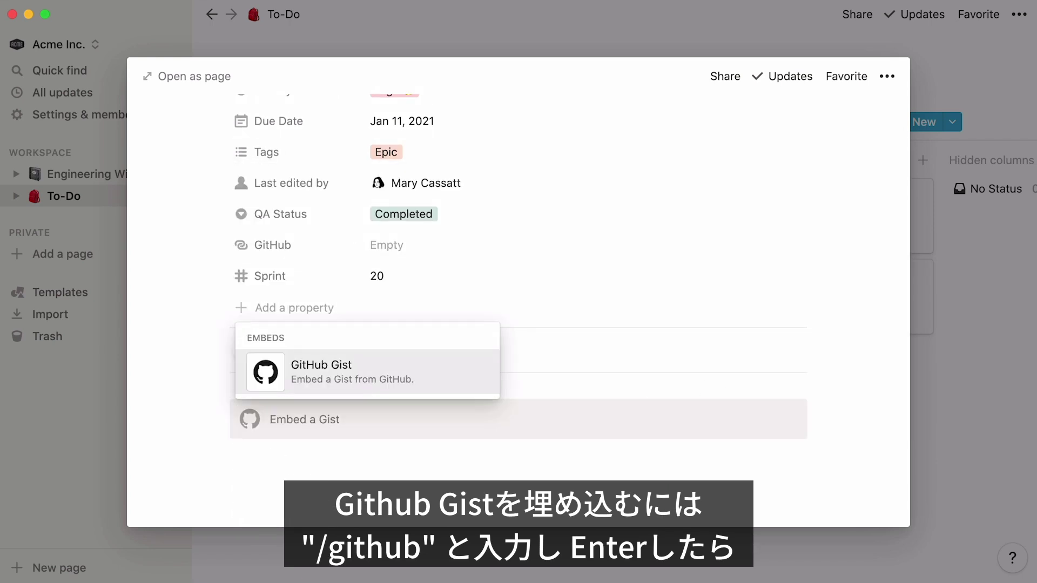
key(super+v)
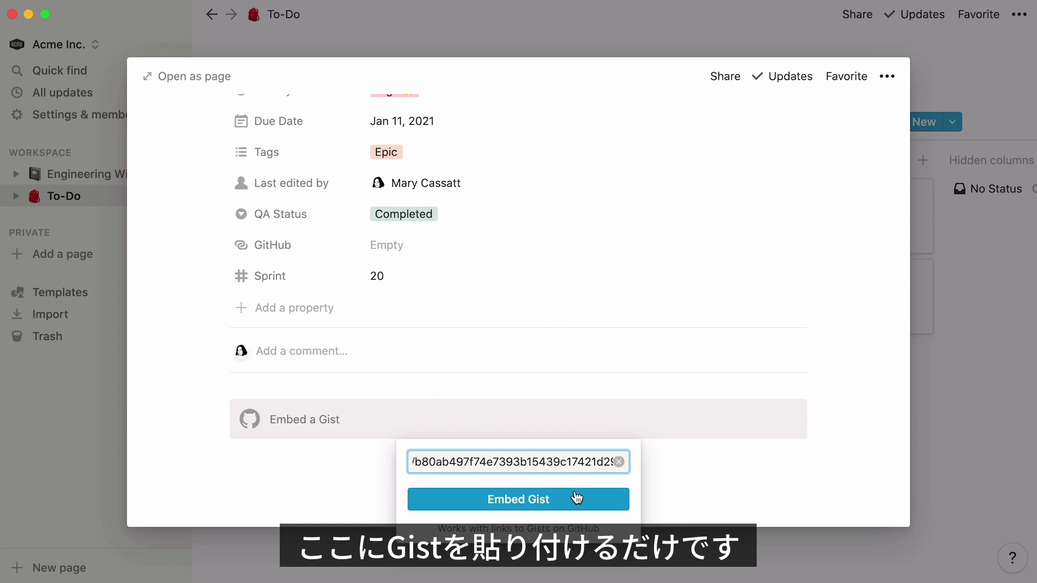
click(576, 498)
Add an empty CodePen embed block below the embedded gist
scroll(831, 436, down, 5)
scroll(852, 431, down, 10)
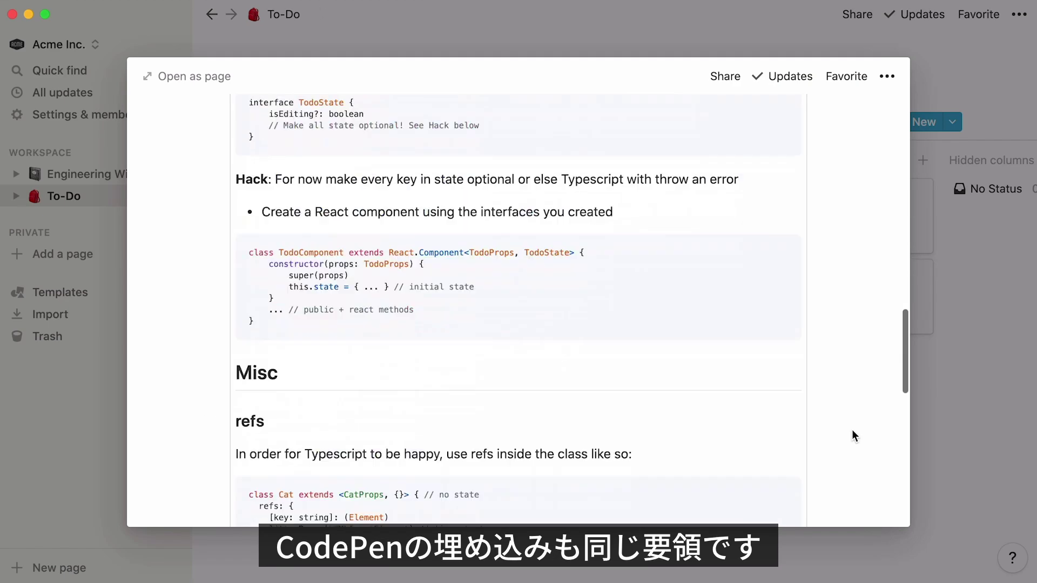
click(757, 488)
text(/codepen)
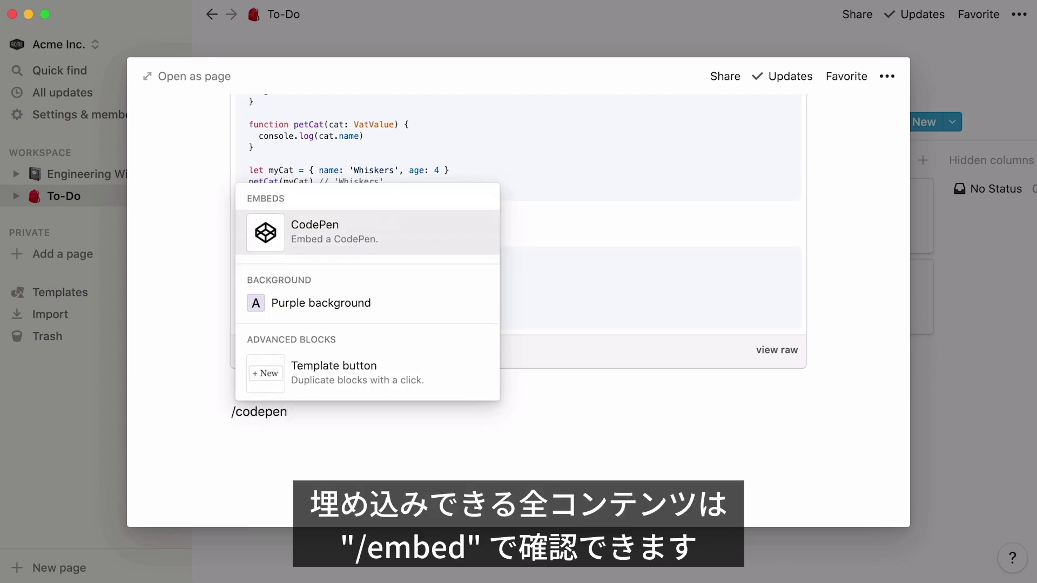
key(Return)
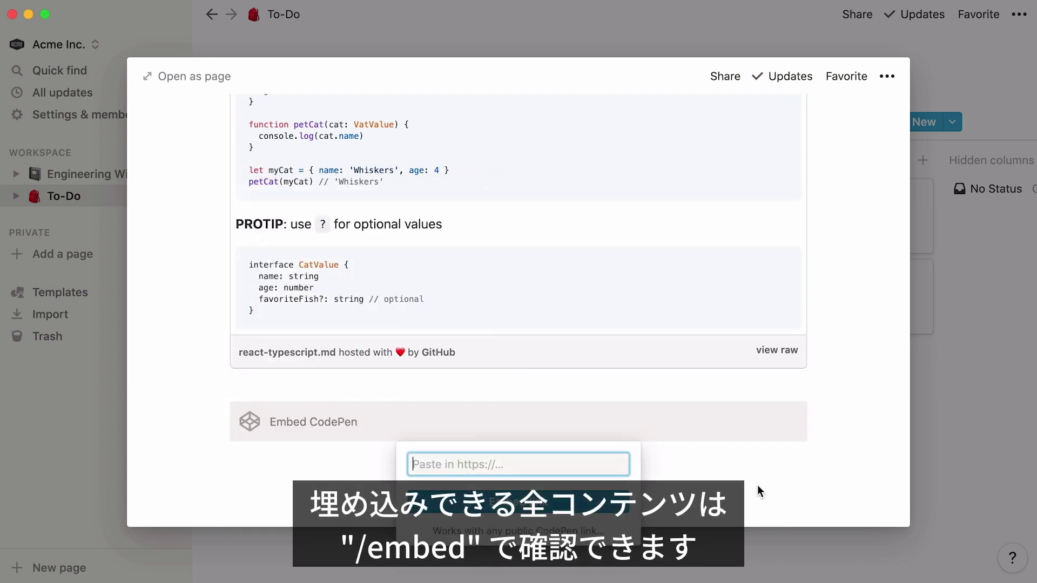
click(757, 484)
scroll(757, 485, down, 4)
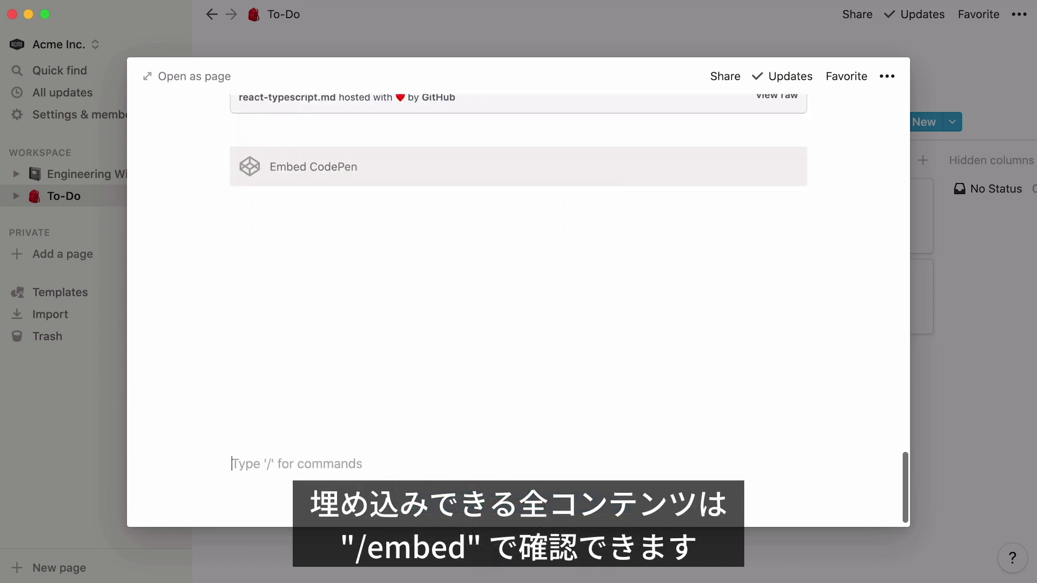
text(/embed)
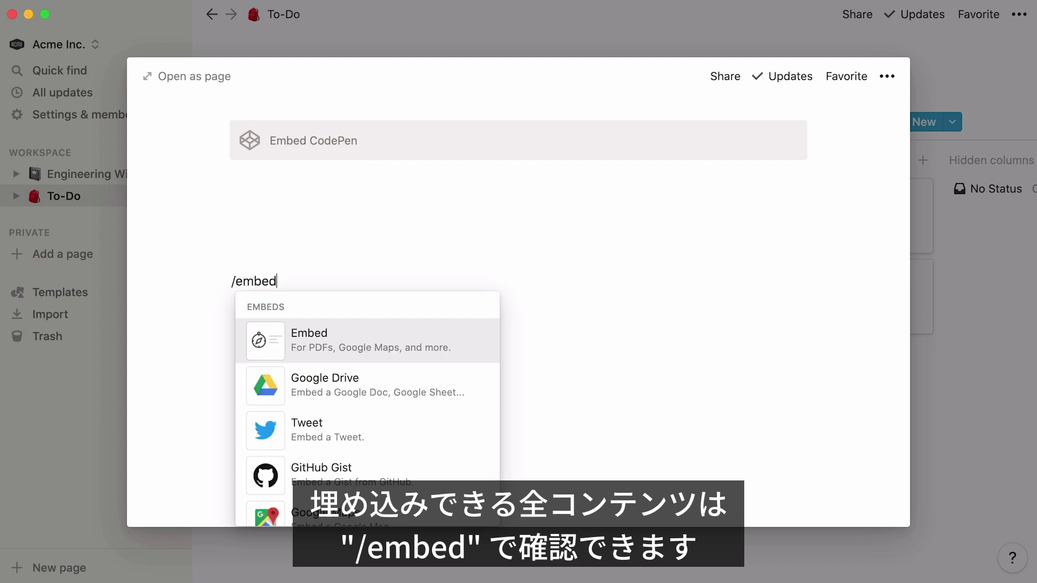
scroll(491, 467, down, 2)
scroll(491, 467, down, 10)
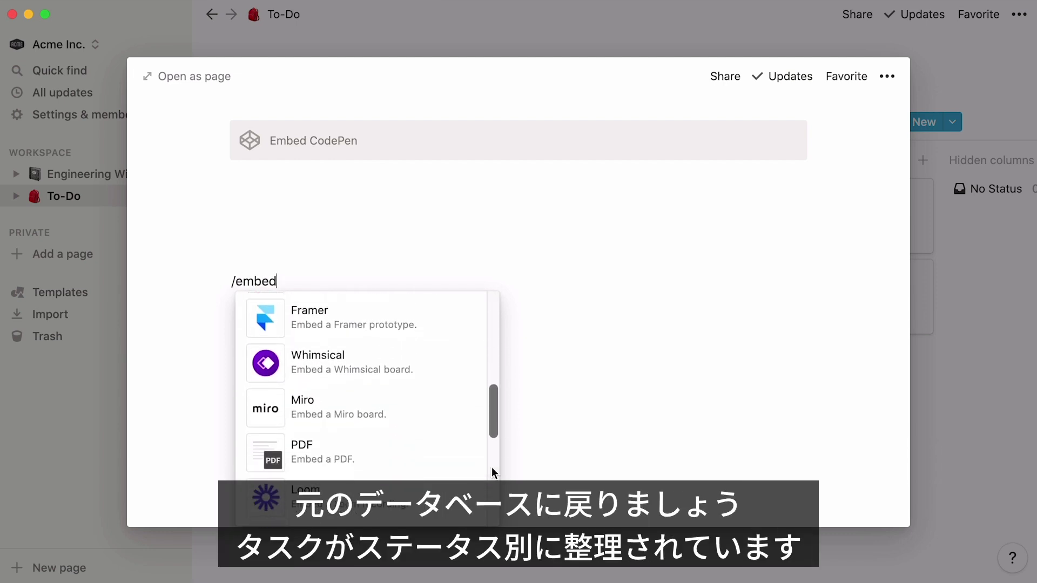
Return to the board and drag Email Cleanup Project from In Progress into Completed
click(689, 28)
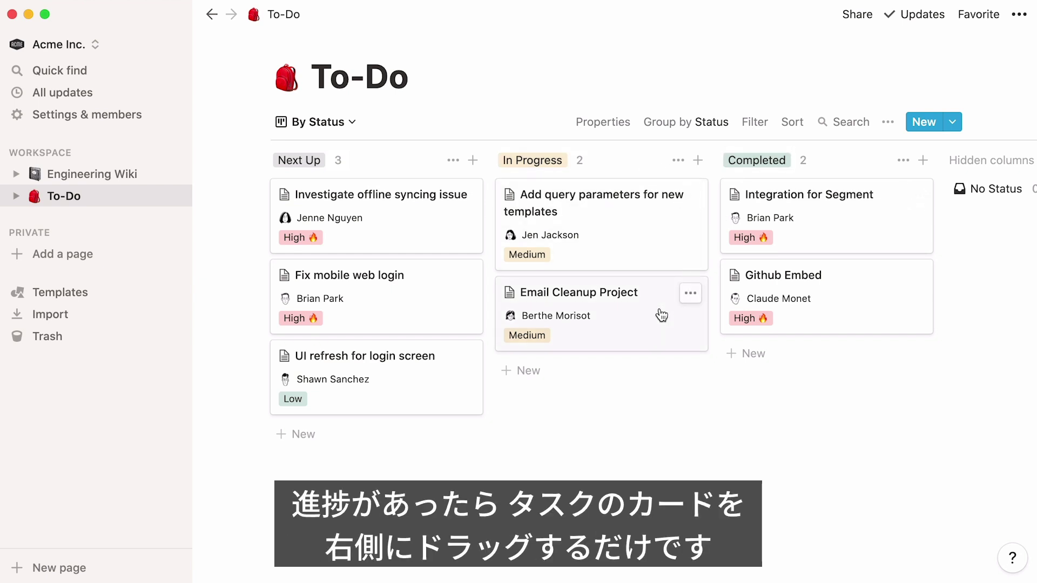
drag(662, 314, 772, 358)
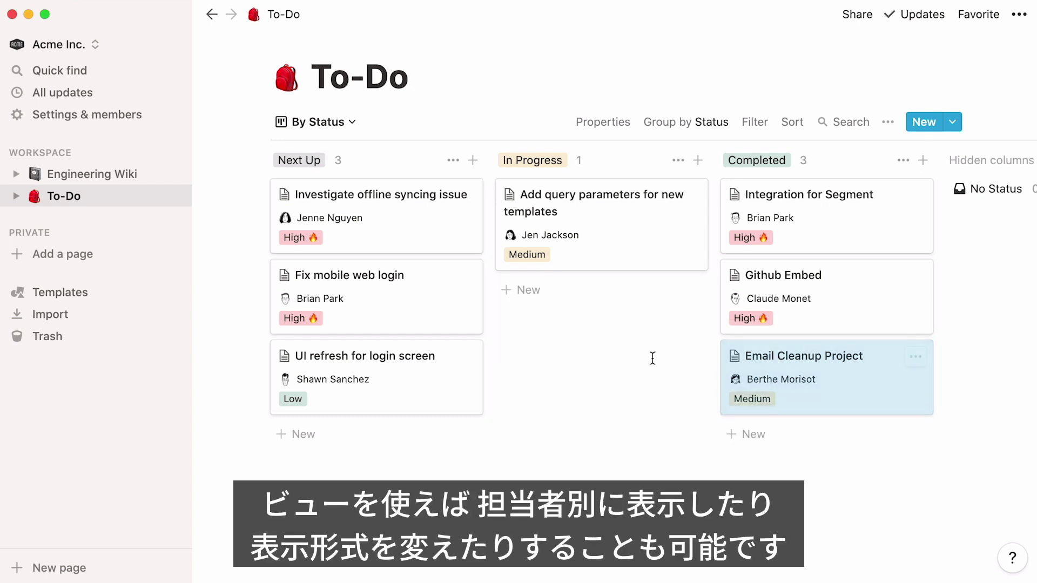
Switch the To-Do views through By Assignee and the Tasks table, ending on the Tasks list view
click(352, 122)
click(359, 207)
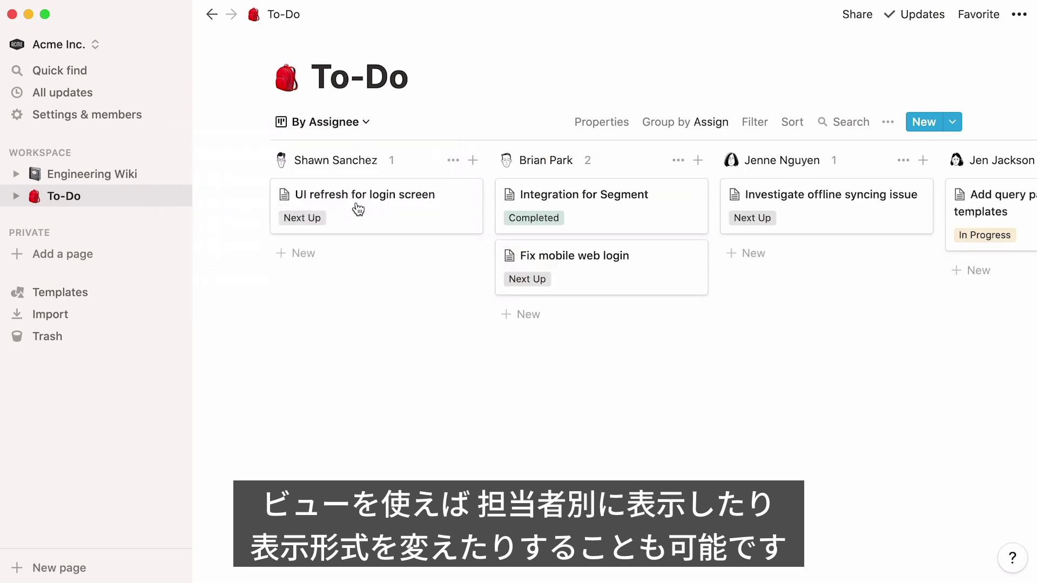
click(370, 125)
click(352, 226)
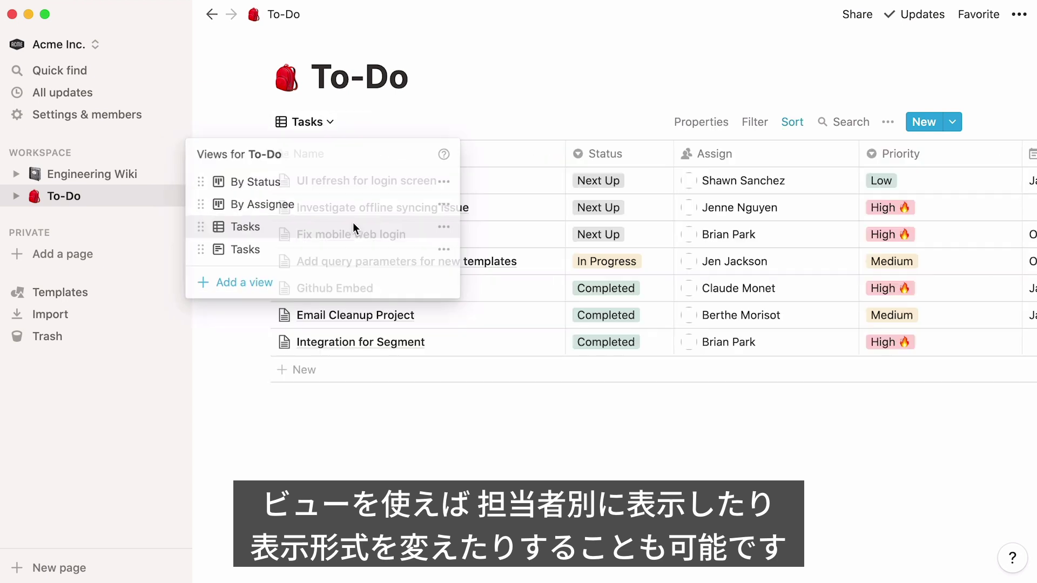
click(333, 124)
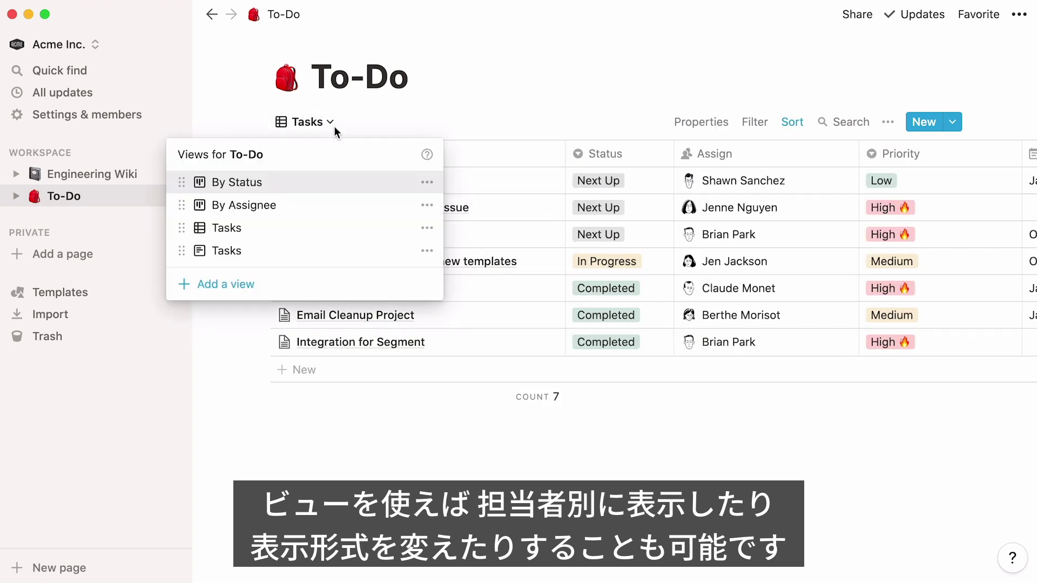
click(304, 248)
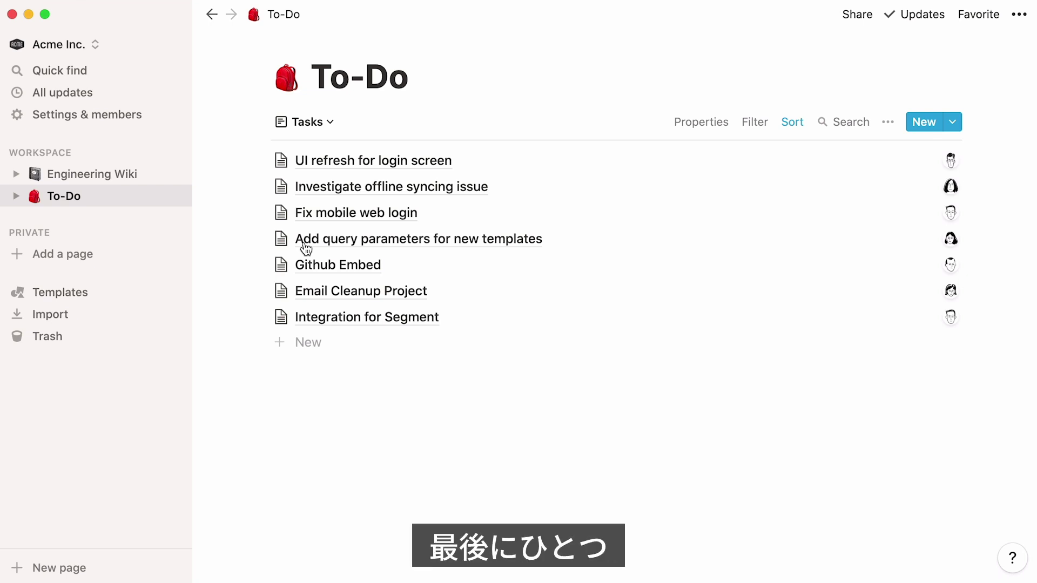
In Settings & members → Appearance, switch the theme to Dark, then back to Light
click(149, 122)
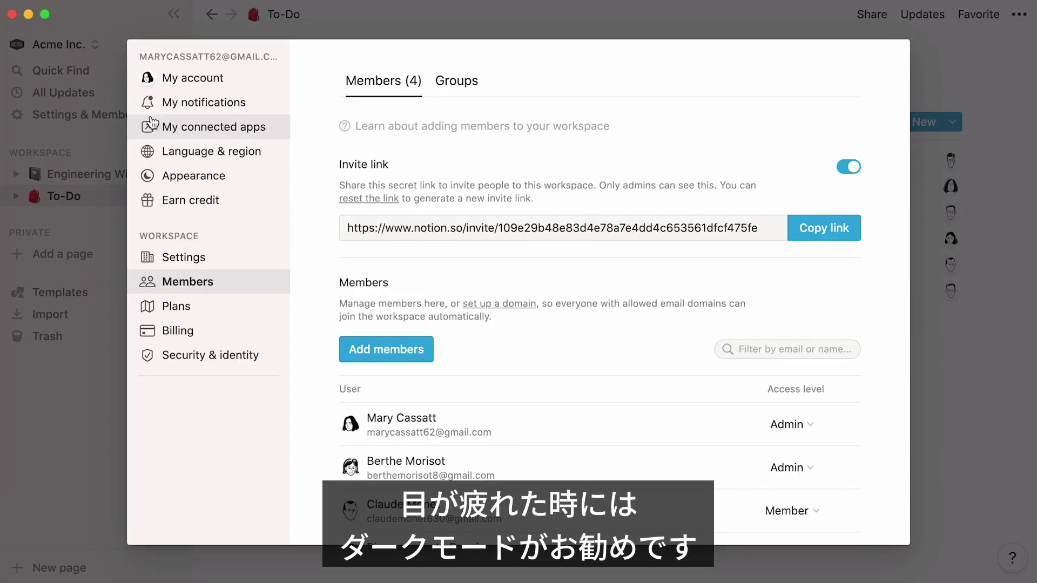
click(251, 178)
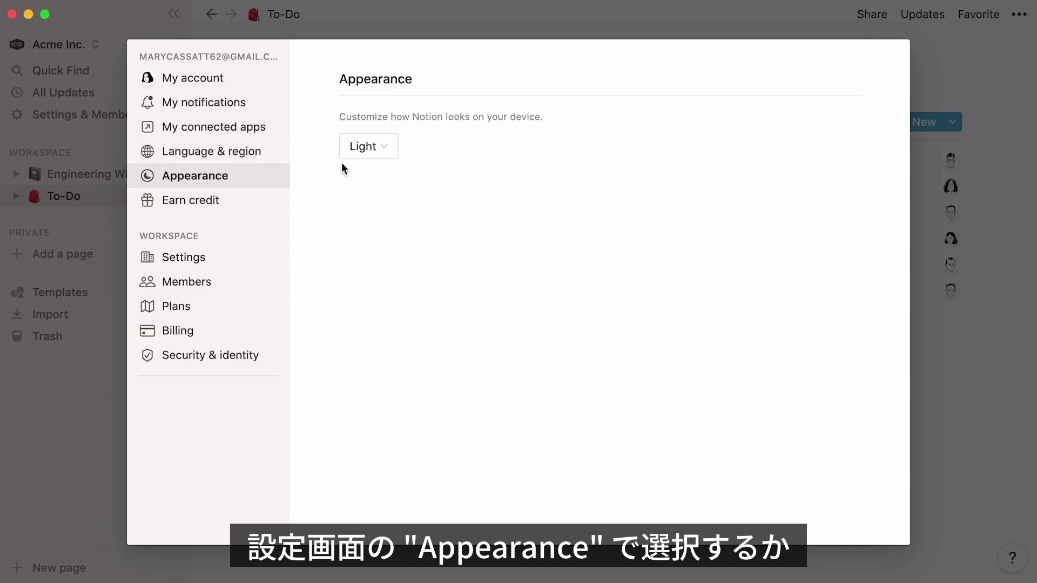
click(383, 154)
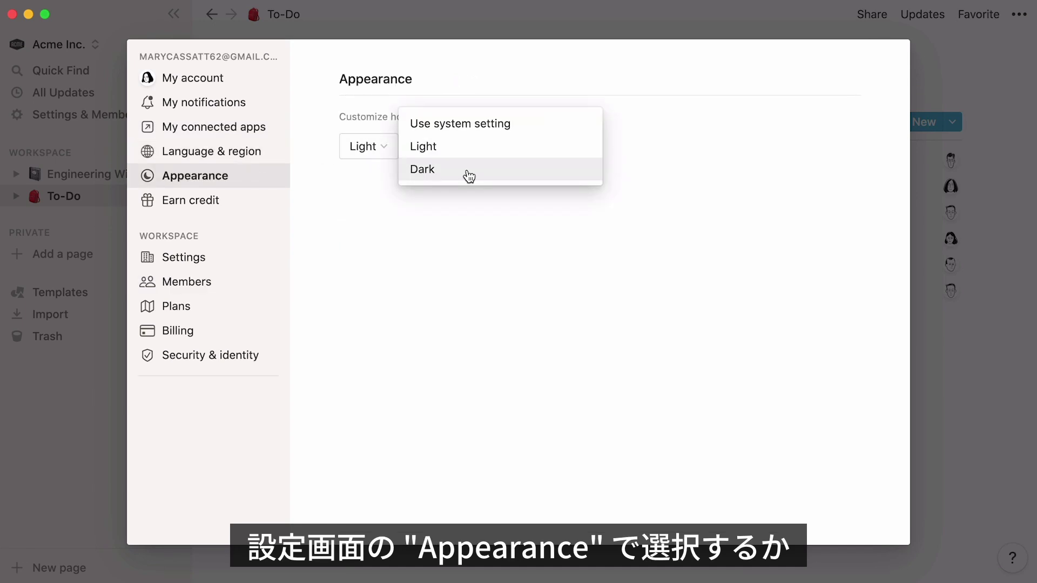
click(468, 176)
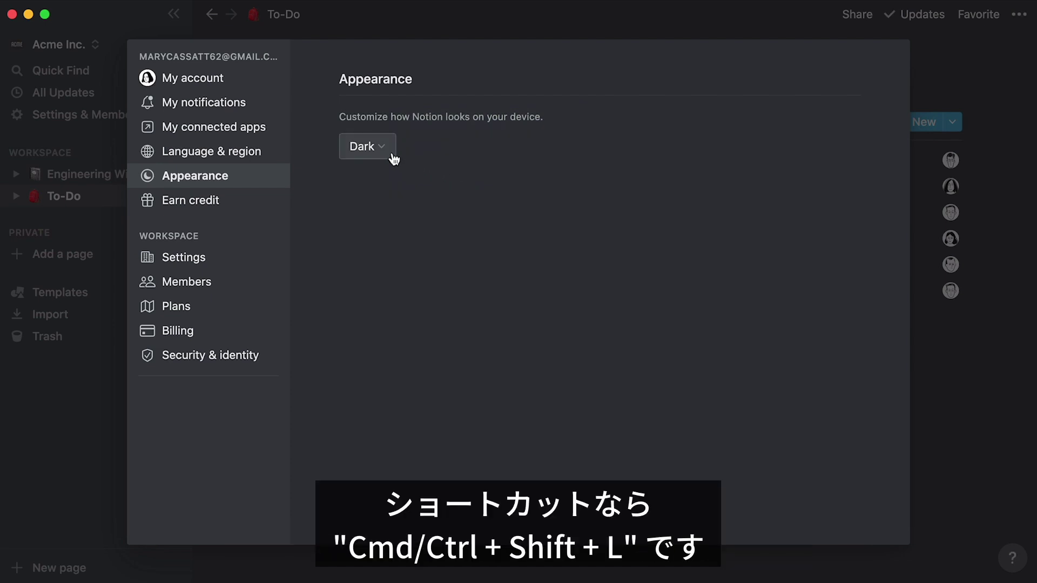
click(391, 151)
click(448, 157)
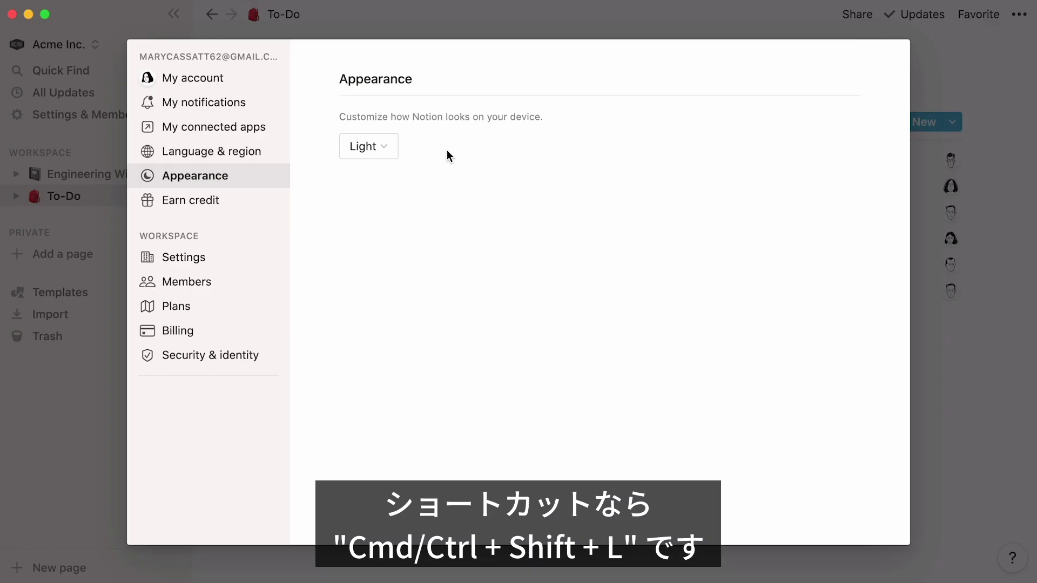
Leave settings for the Engineering Wiki page, then open the To-Do board from the sidebar
click(99, 182)
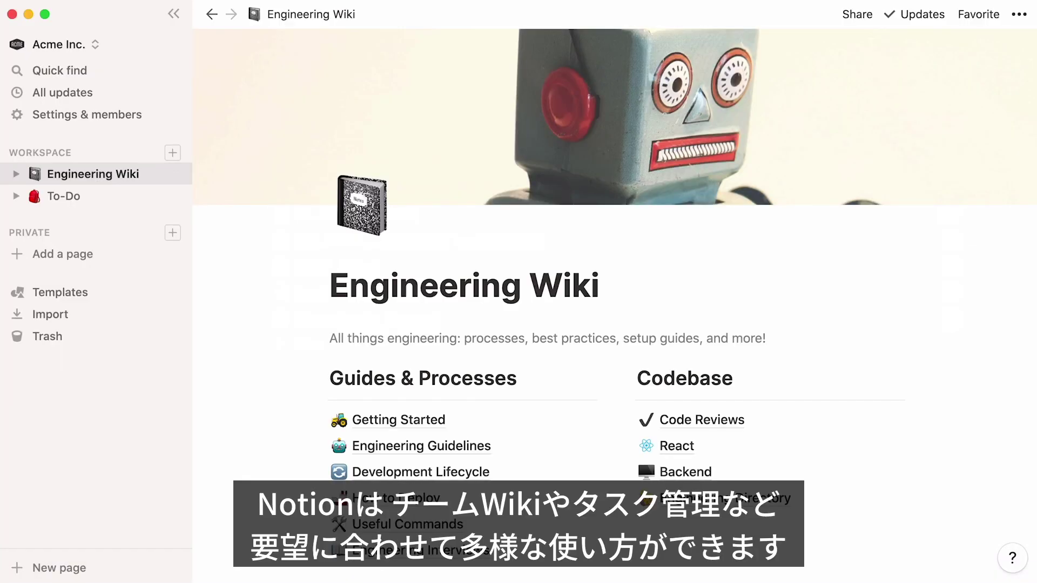
click(64, 196)
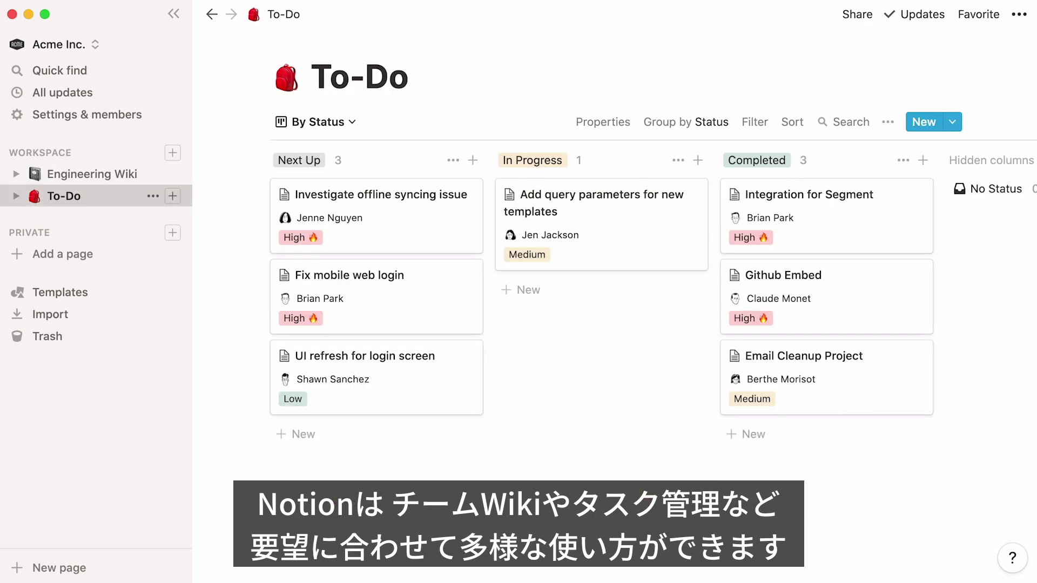